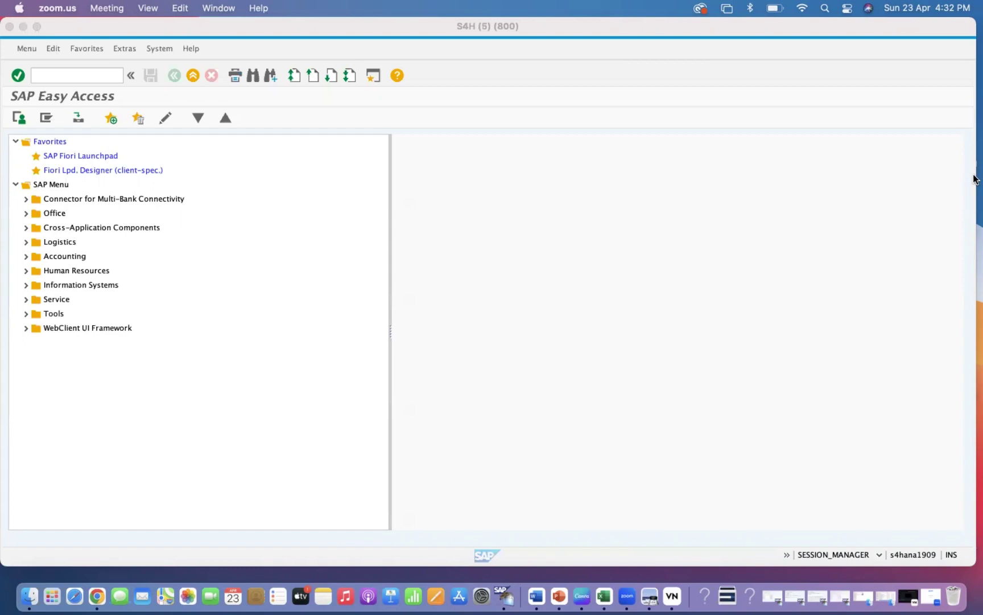
Start SE16N General Table Display with table ACDOCA in the Table field
click(54, 80)
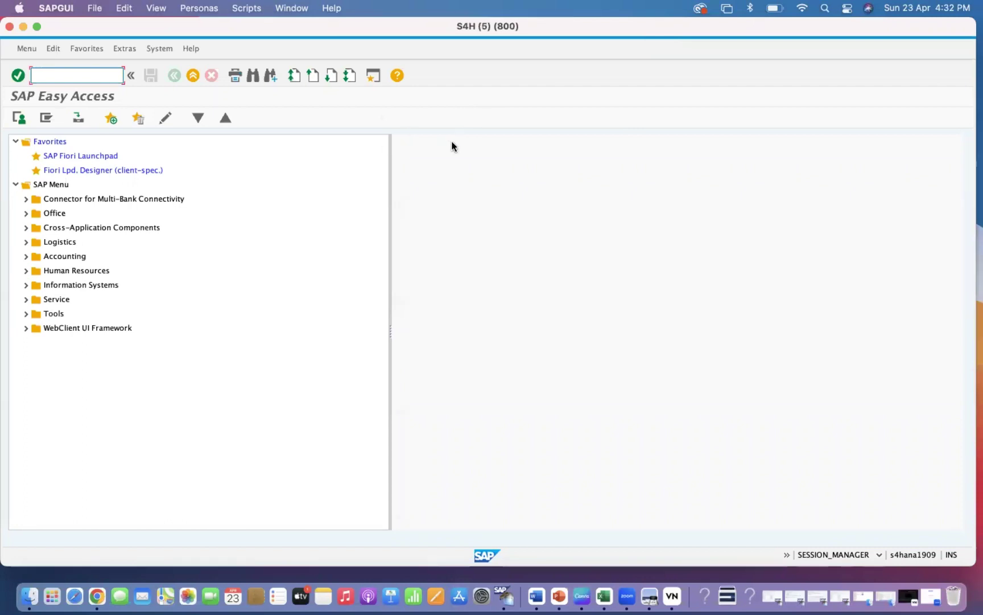
click(318, 170)
click(44, 74)
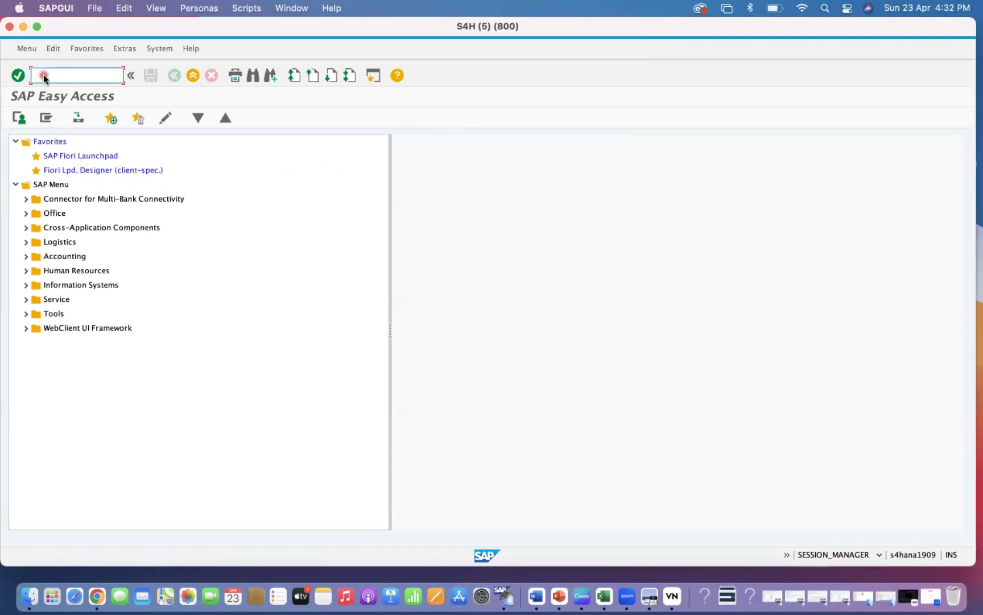
text(SE1)
text(6N)
key(Return)
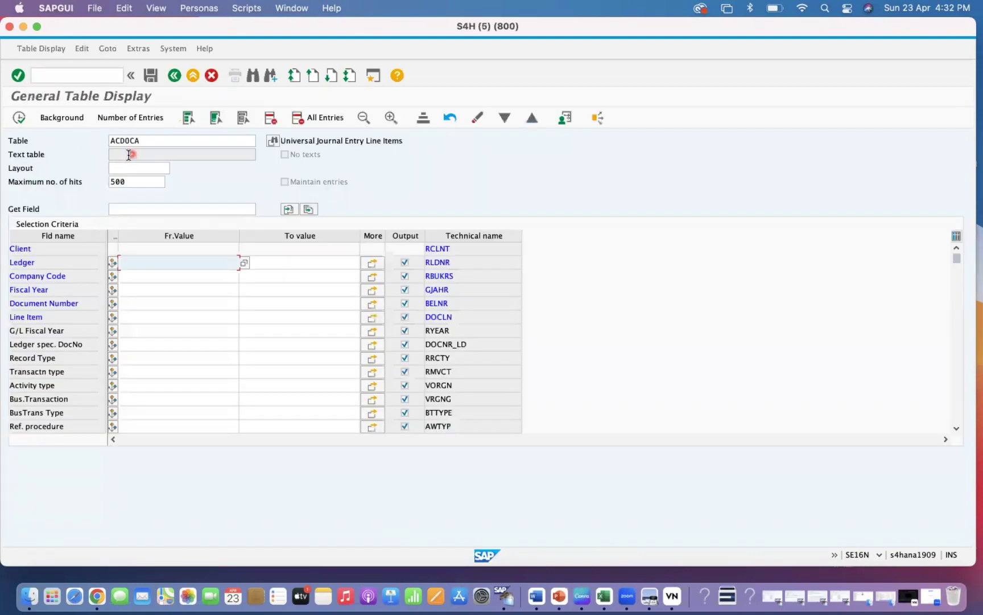
click(143, 140)
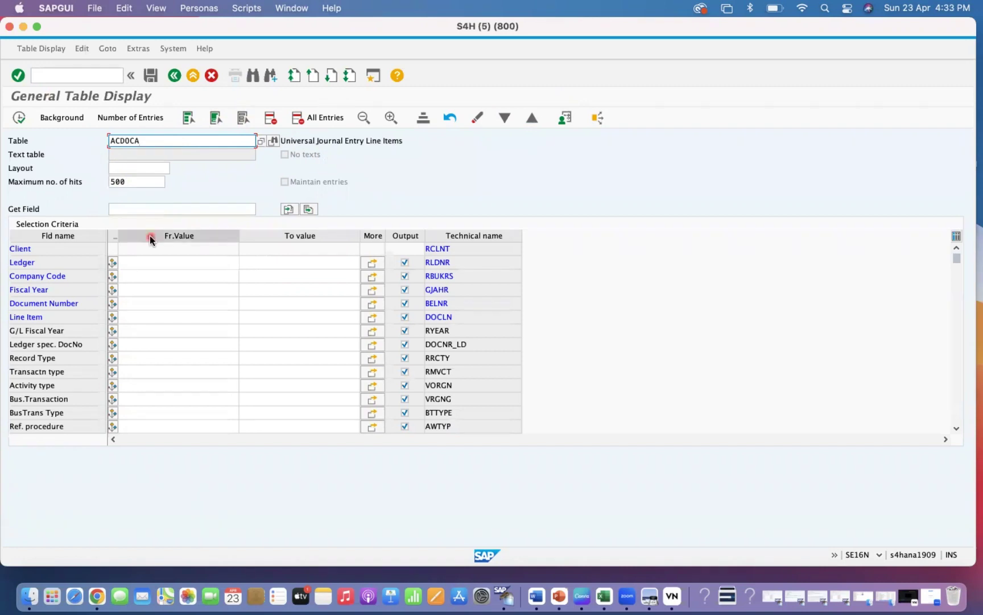
Move through the Company Code, Document Number, Fiscal Year and Line Item criteria
click(135, 277)
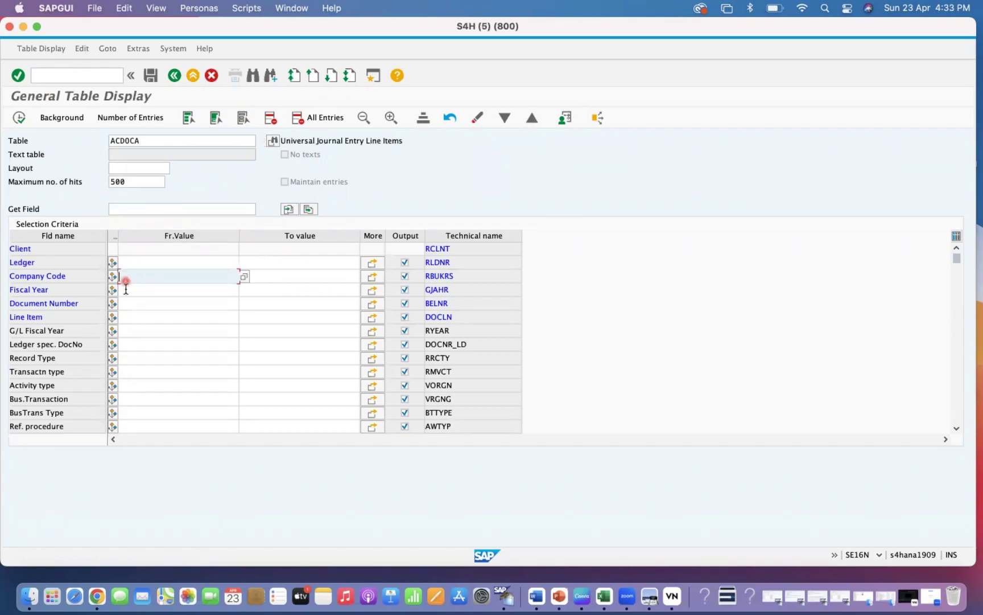
click(127, 300)
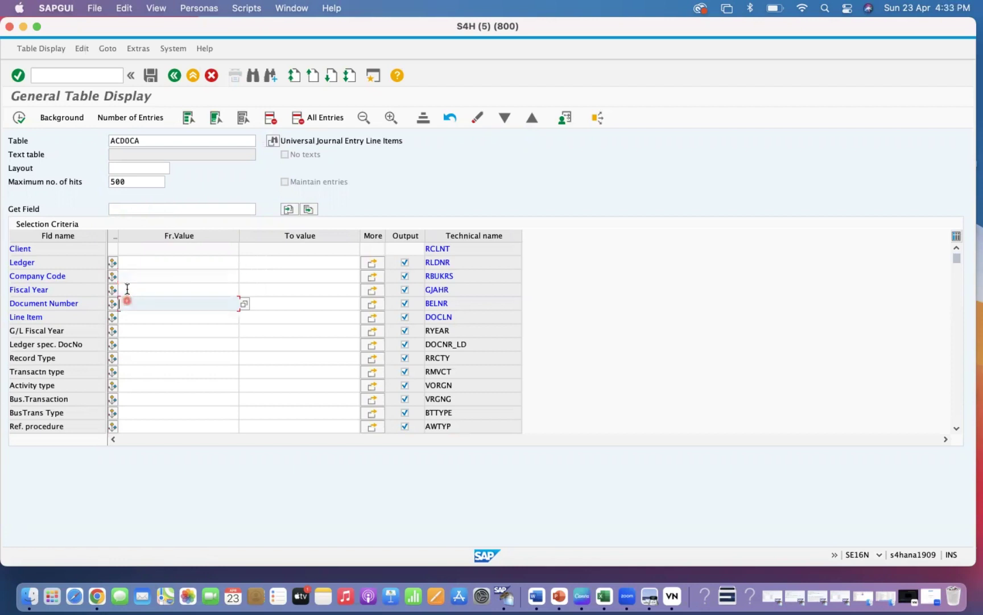
click(131, 289)
click(132, 313)
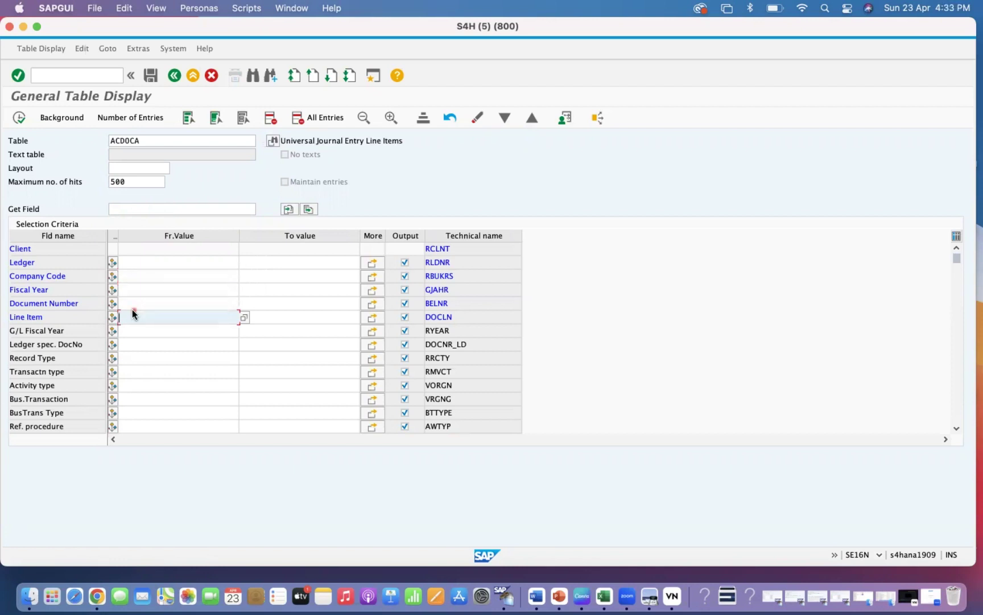
click(134, 302)
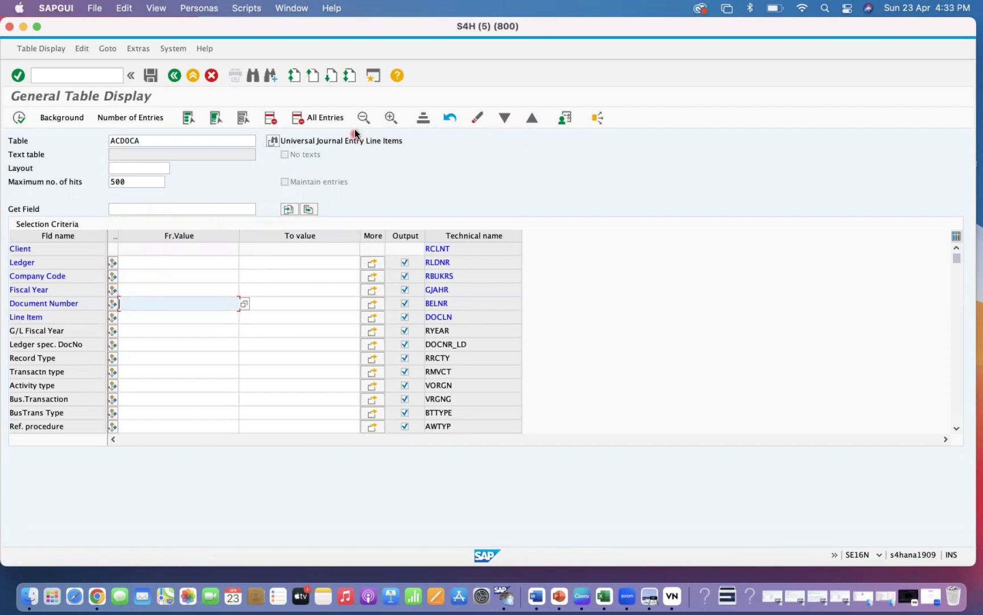
Find the Reference doc. field via a 'ref' search and enter 1000270 as its value
click(251, 79)
text(kda)
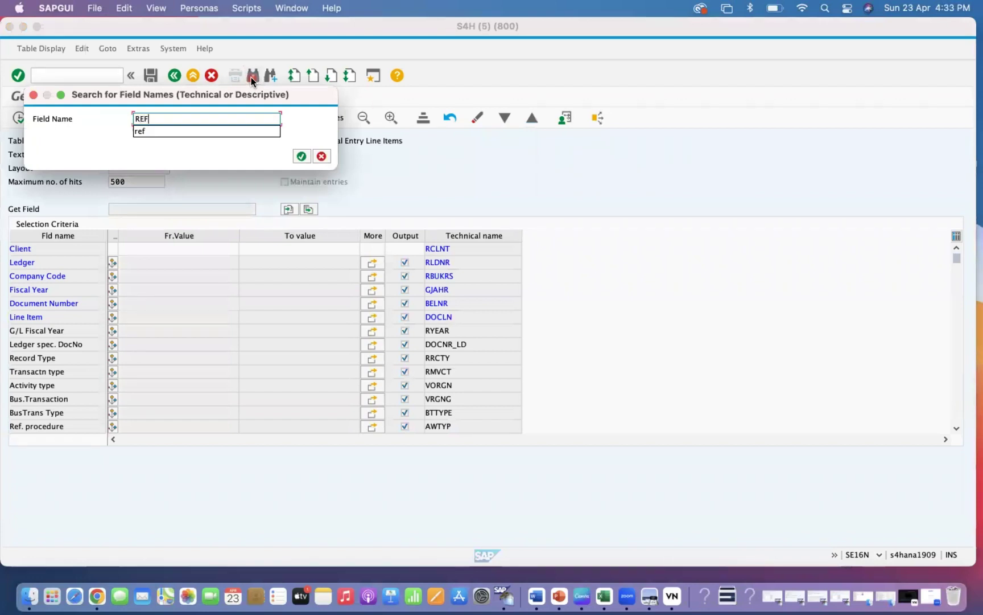
key(Return)
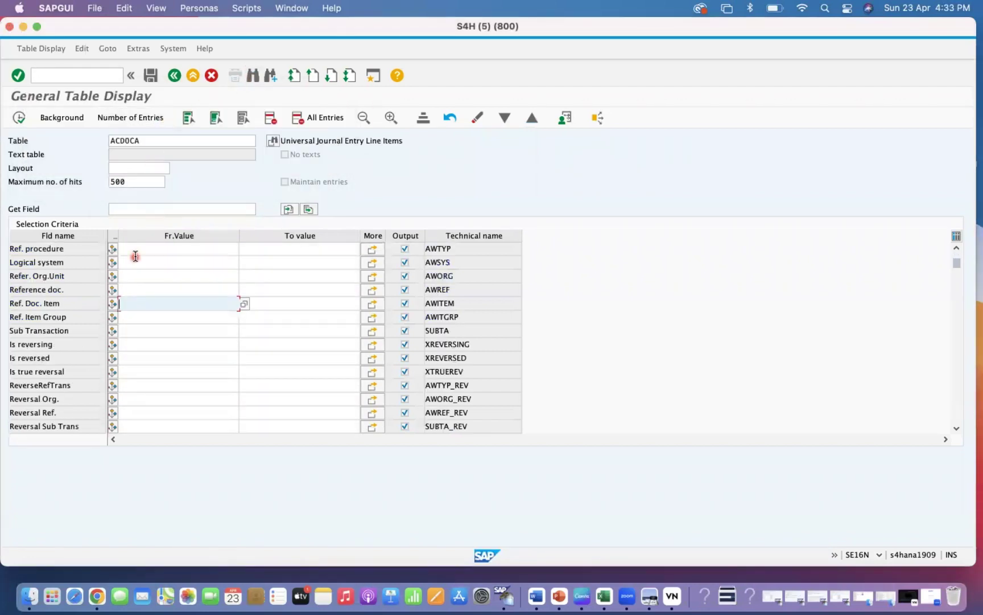
click(128, 290)
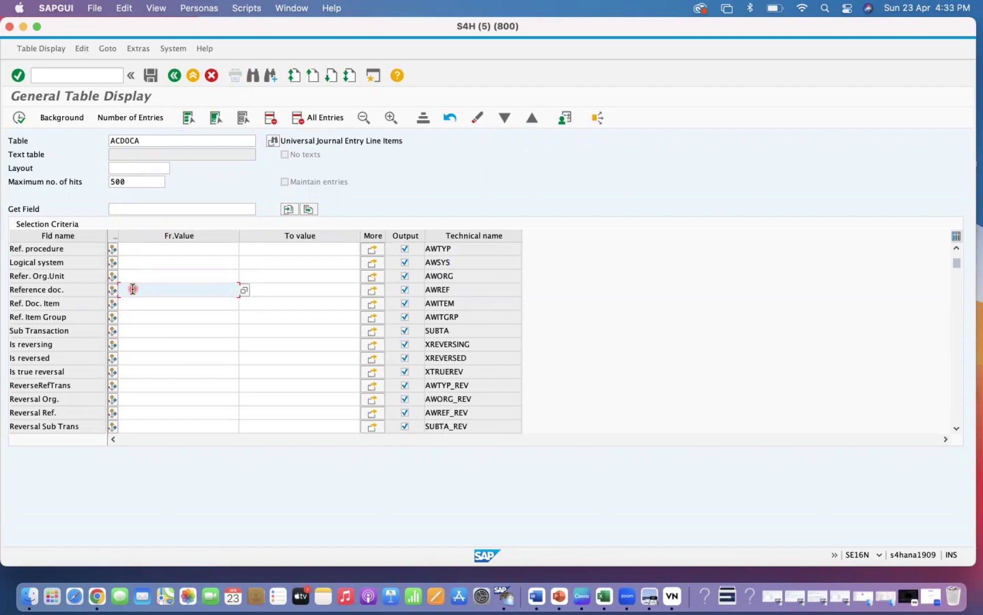
key(Down)
text(1000270)
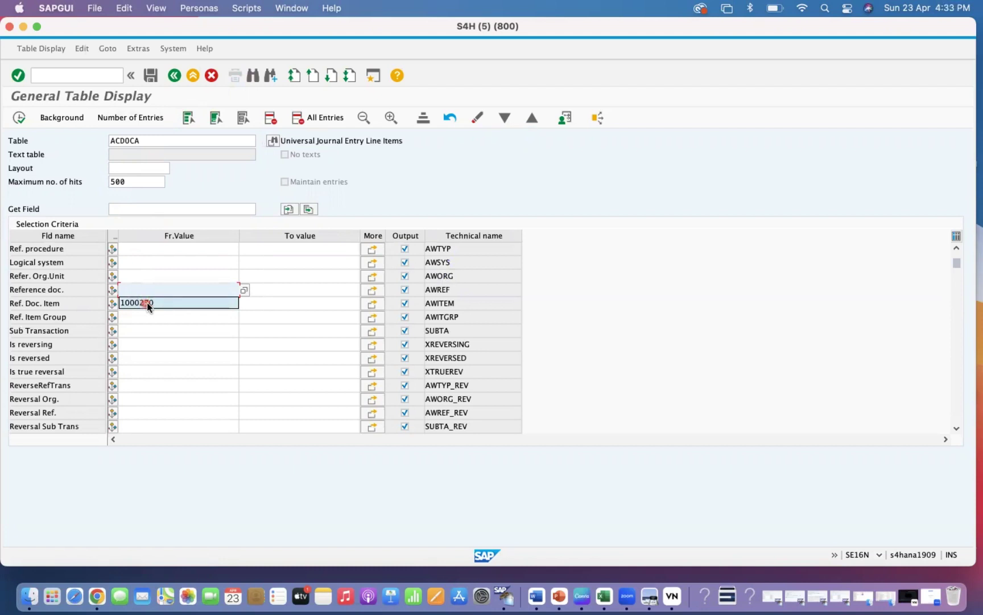
key(super+x)
key(Up)
key(super+v)
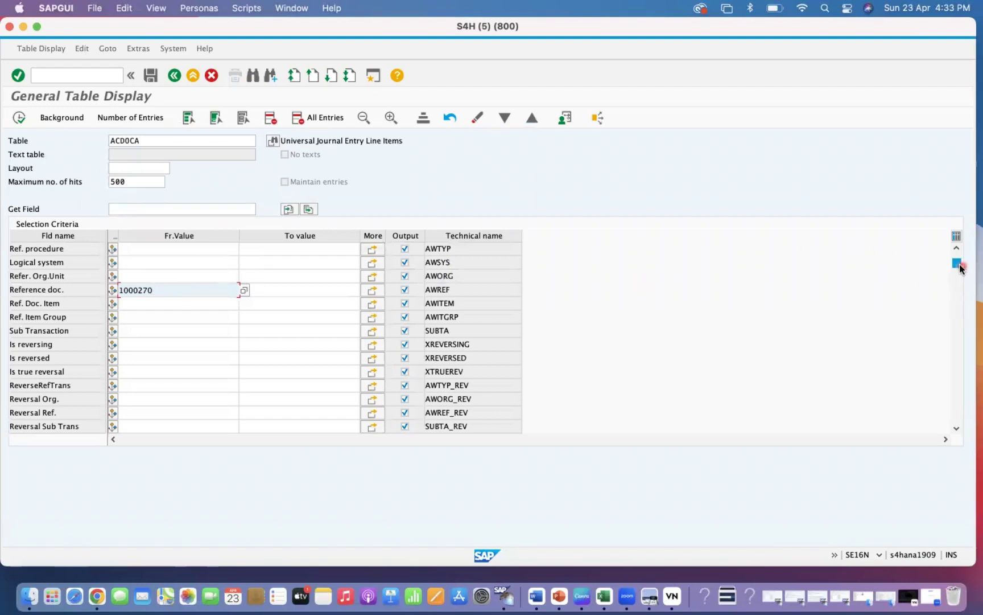
drag(958, 263, 956, 239)
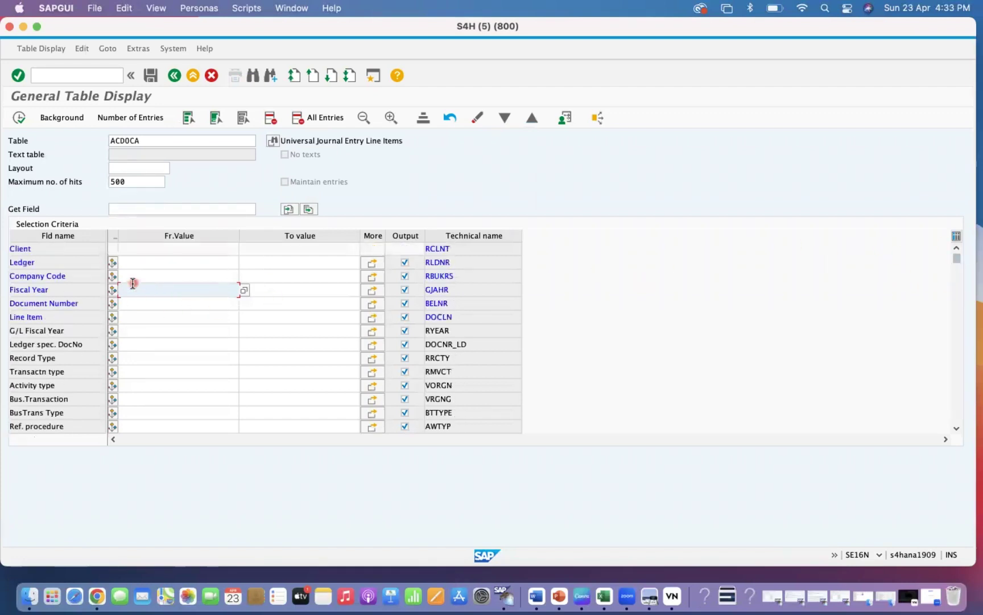
text(2023)
Enter fiscal year 2023 and correct the company code criterion to RAM
click(149, 303)
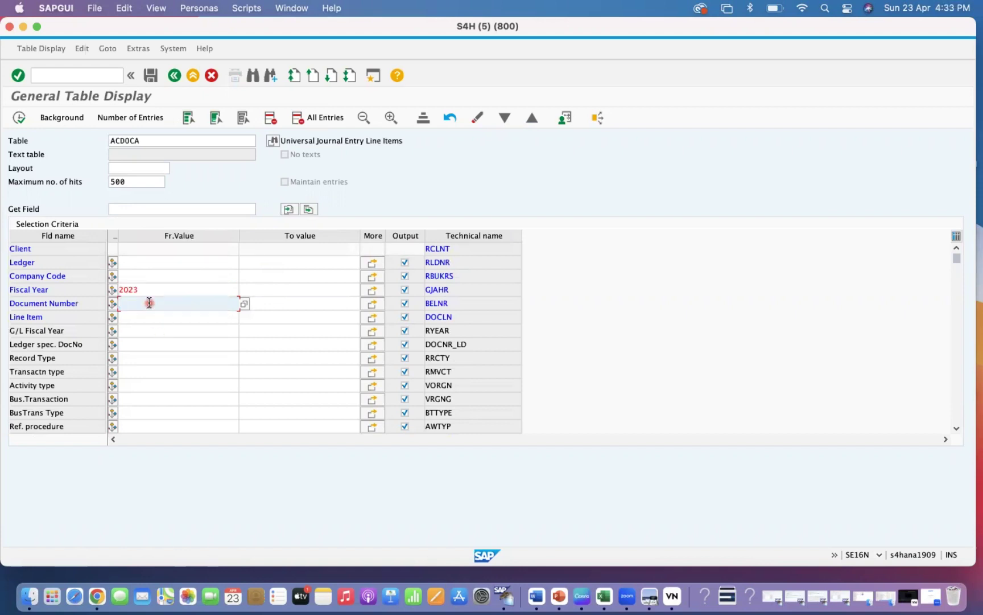
click(125, 276)
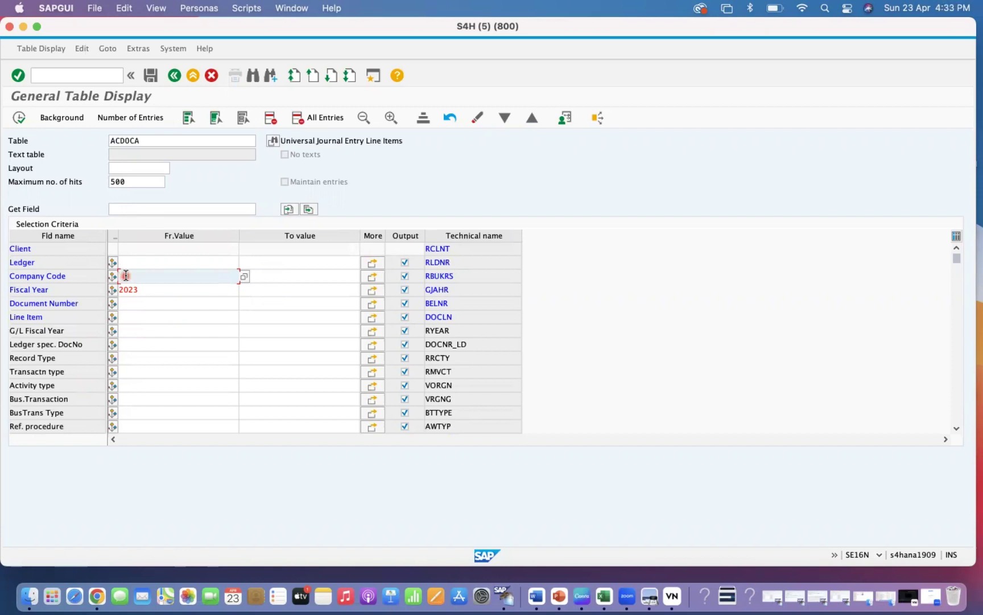
double_click(125, 275)
key(Left)
text(A)
double_click(173, 275)
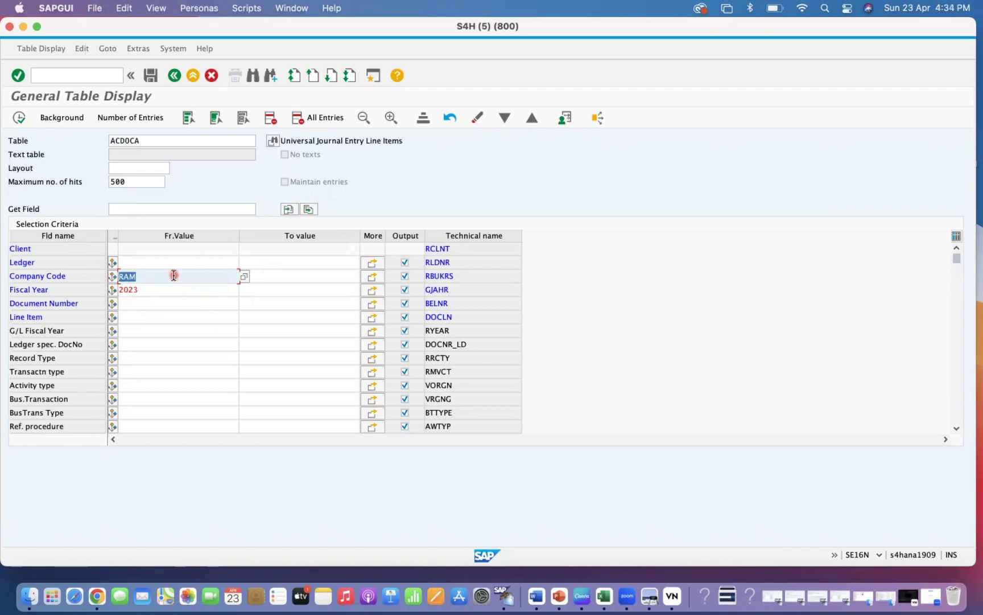
Run the ACDOCA selection, select document 50011, and open a new session at SAP Easy Access
click(19, 118)
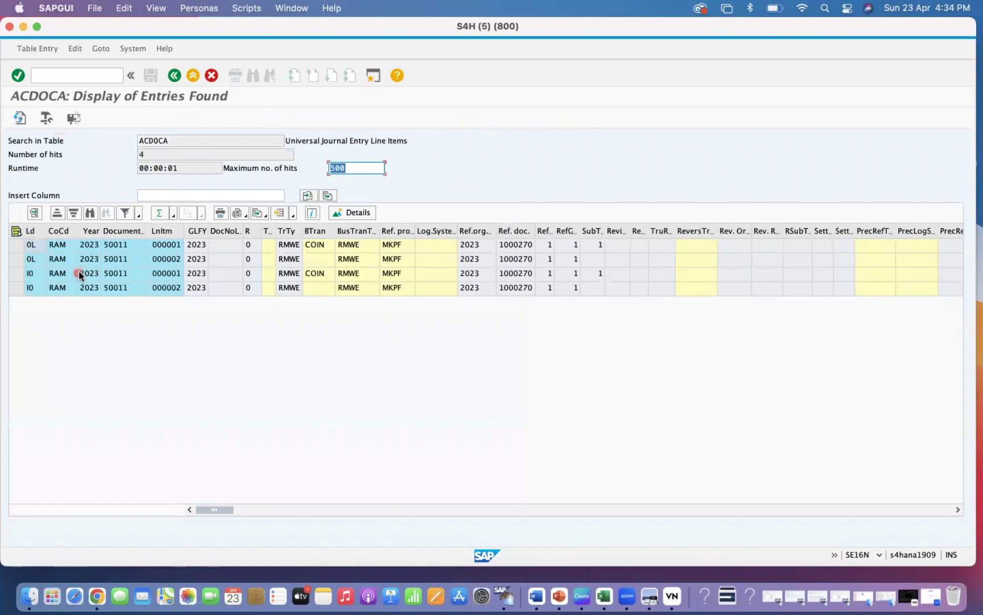
click(118, 265)
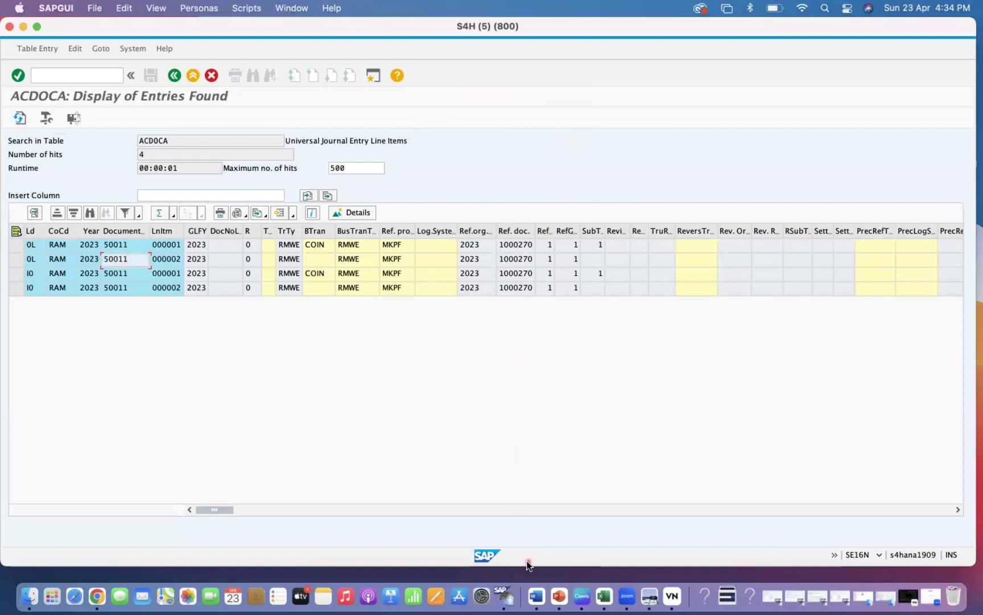
click(374, 75)
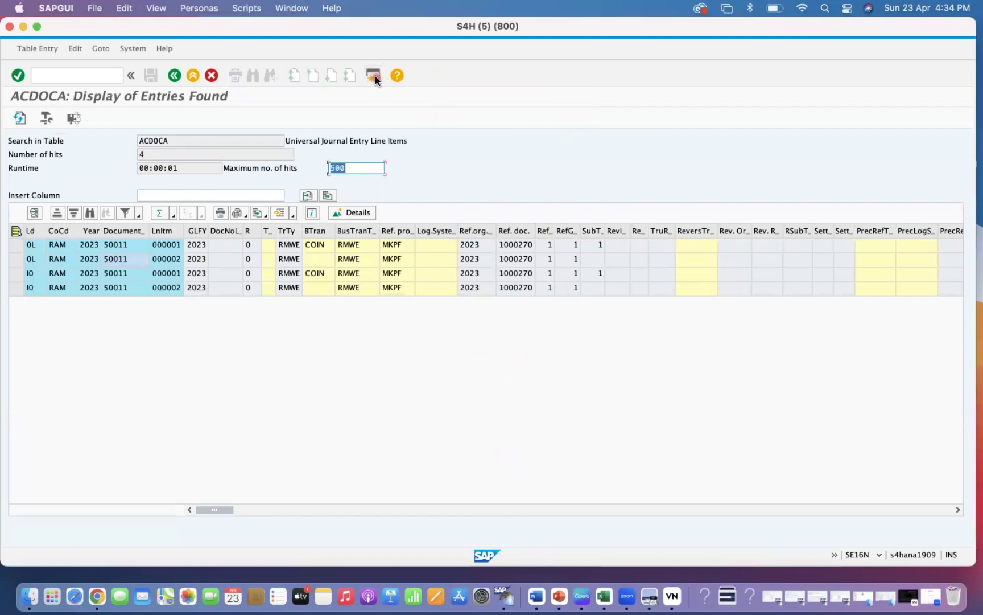
text(FB)
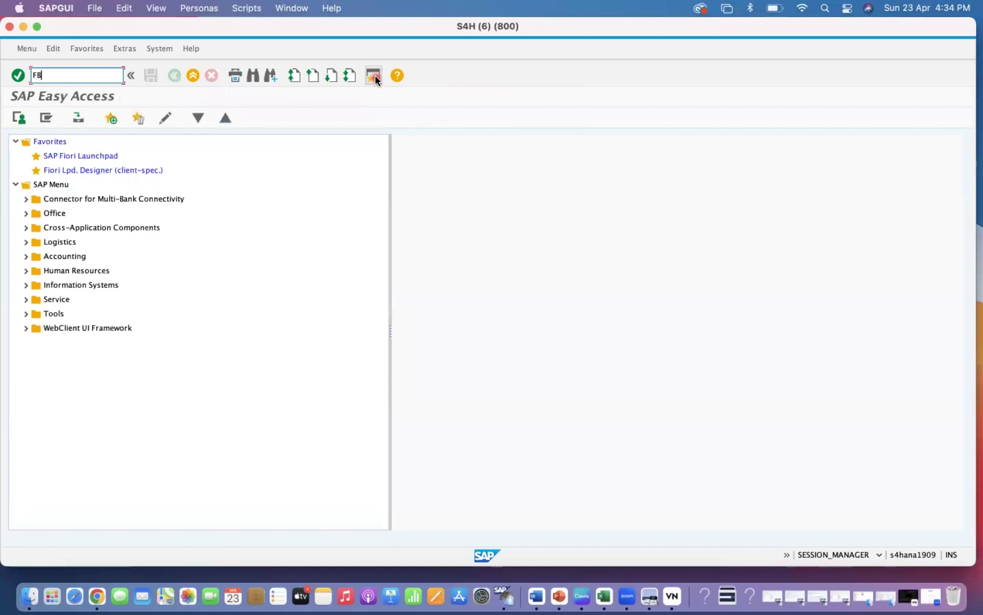
text(03)
Open FB03 for document 50011, company code RAM, fiscal year 2023
key(Return)
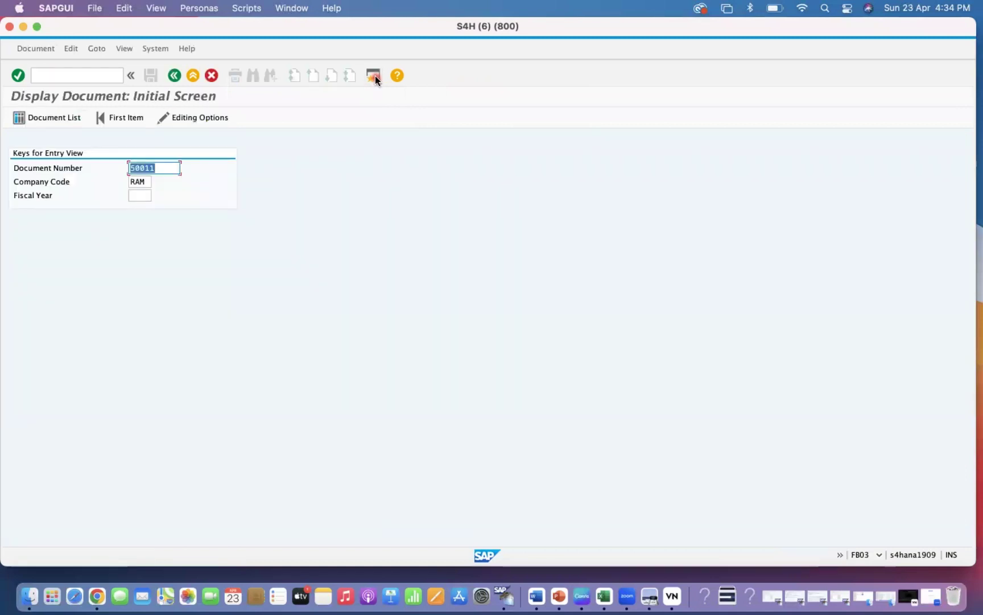
click(321, 128)
key(Tab)
key(Tab)
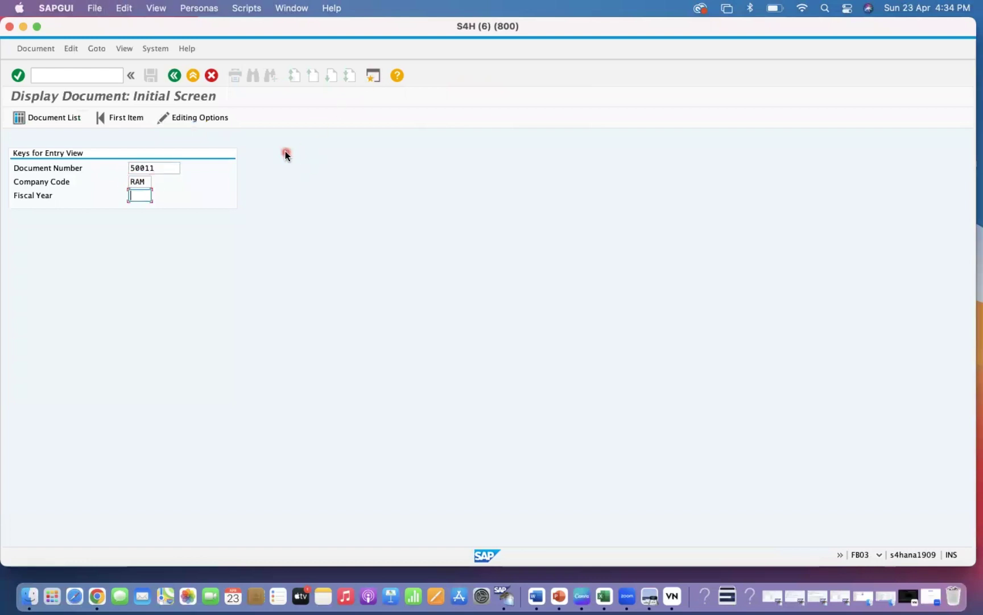
text(2023)
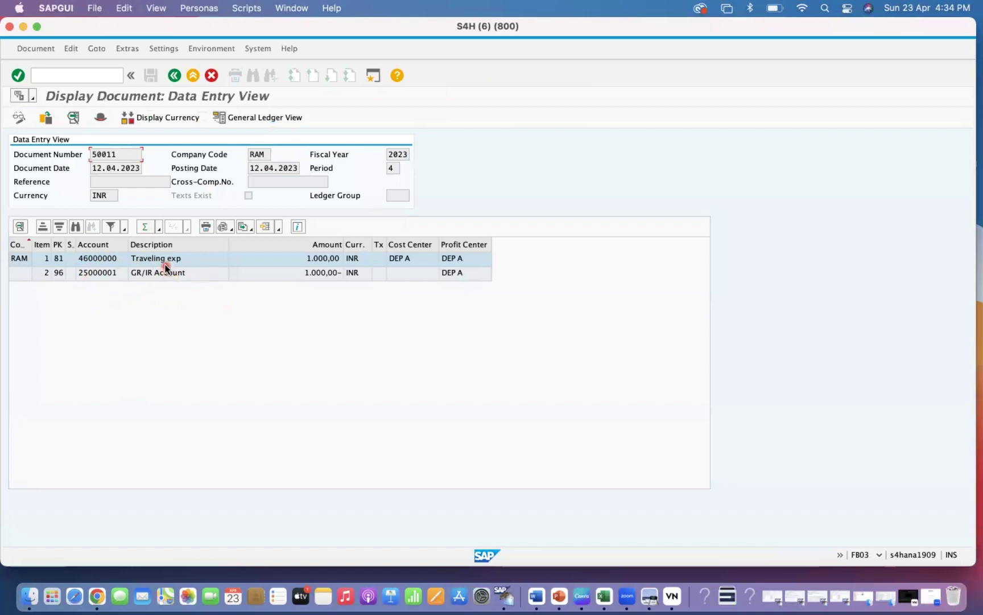
Dismiss the layout list and show document 50011 in the General Ledger view for ledger 0L
click(266, 229)
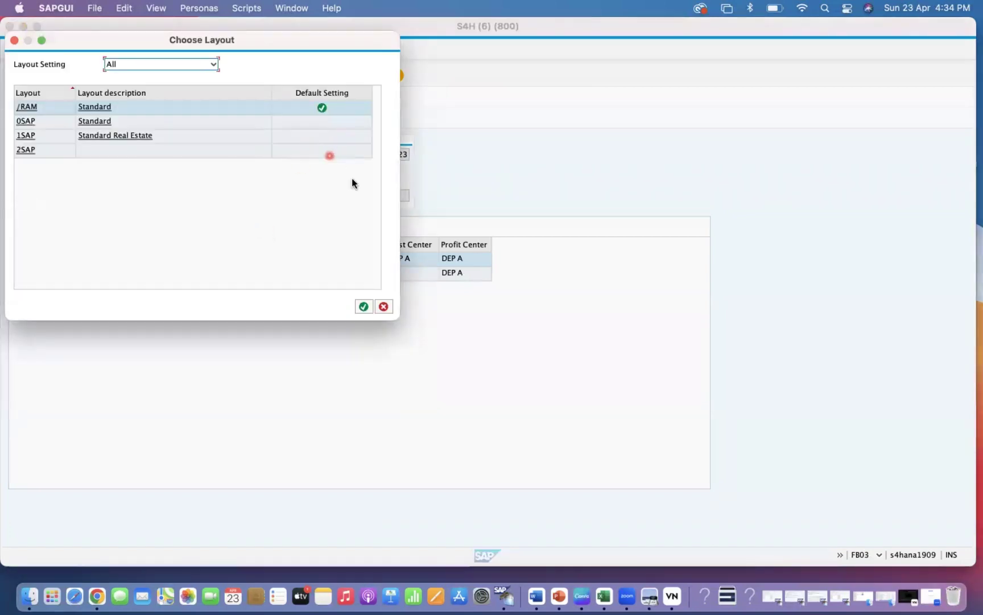
click(386, 308)
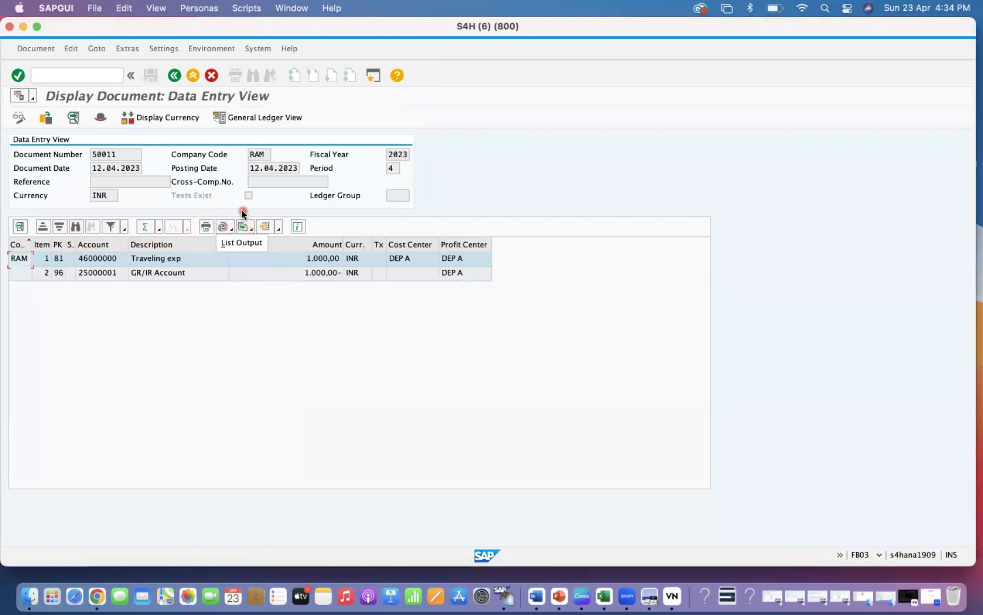
click(223, 226)
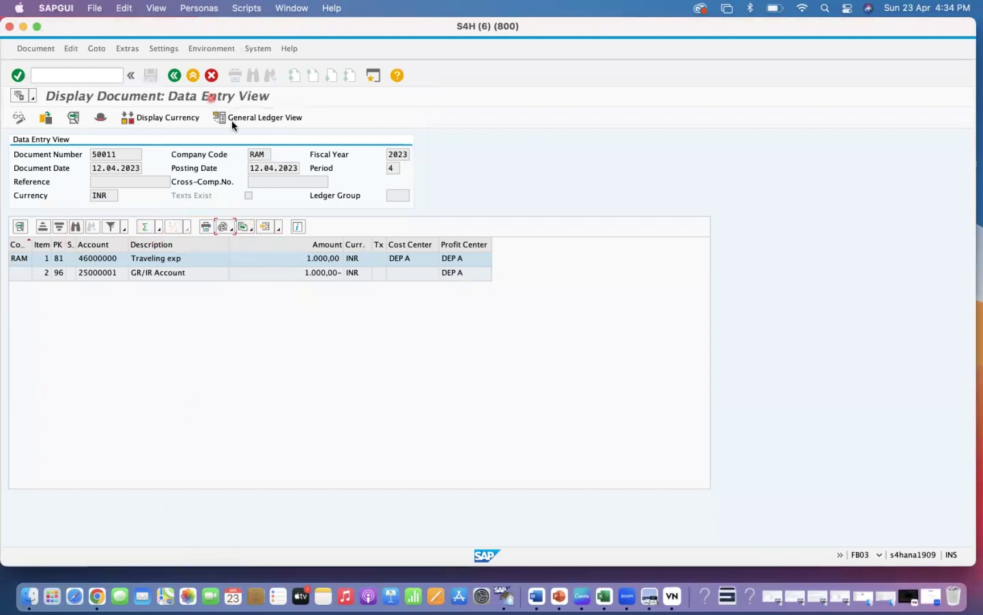
click(269, 121)
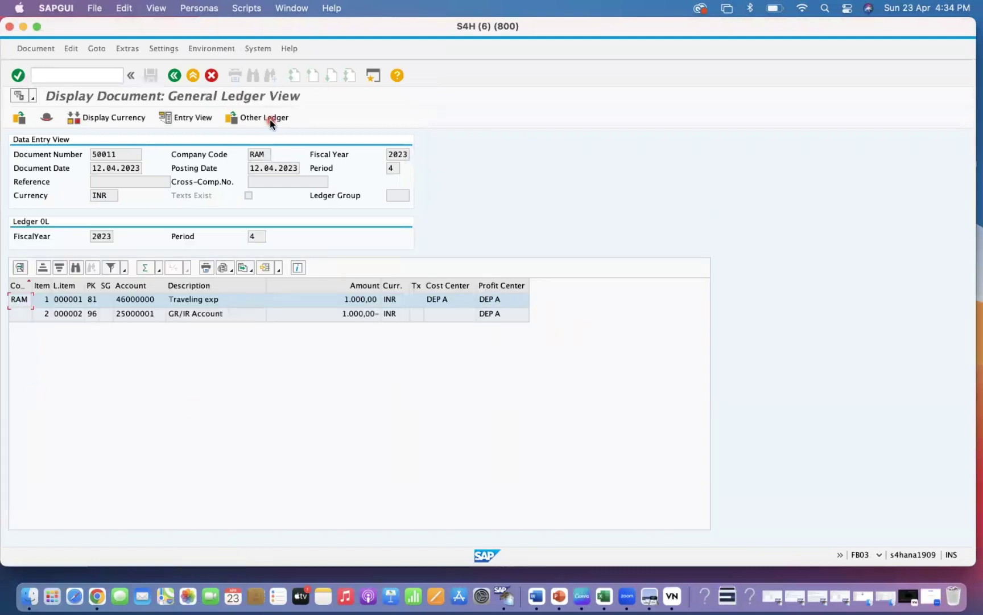
click(252, 351)
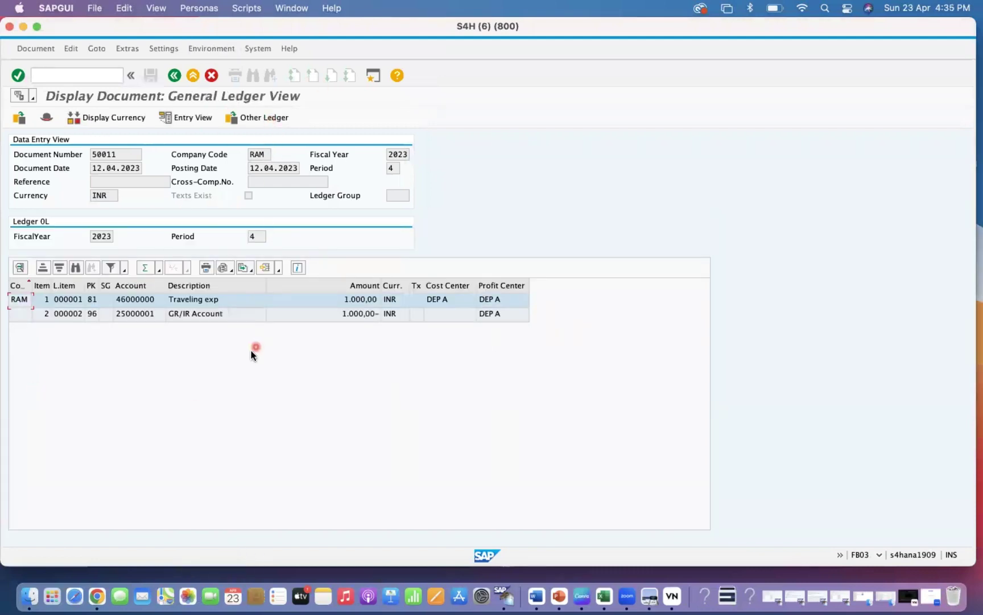
click(279, 270)
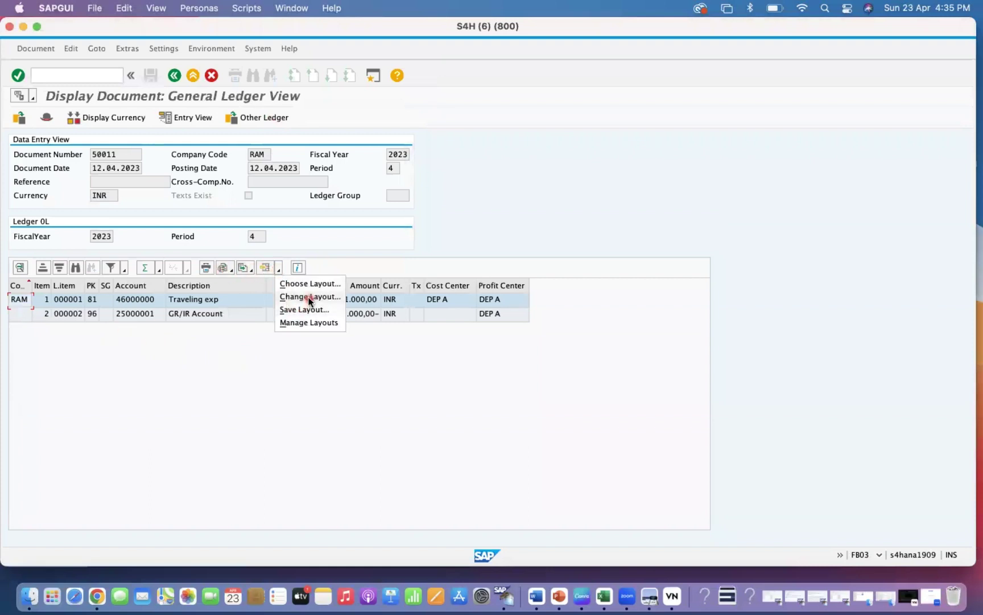
Search the layout columns for 'TRANSAC' and add Transaction to the displayed columns
click(309, 298)
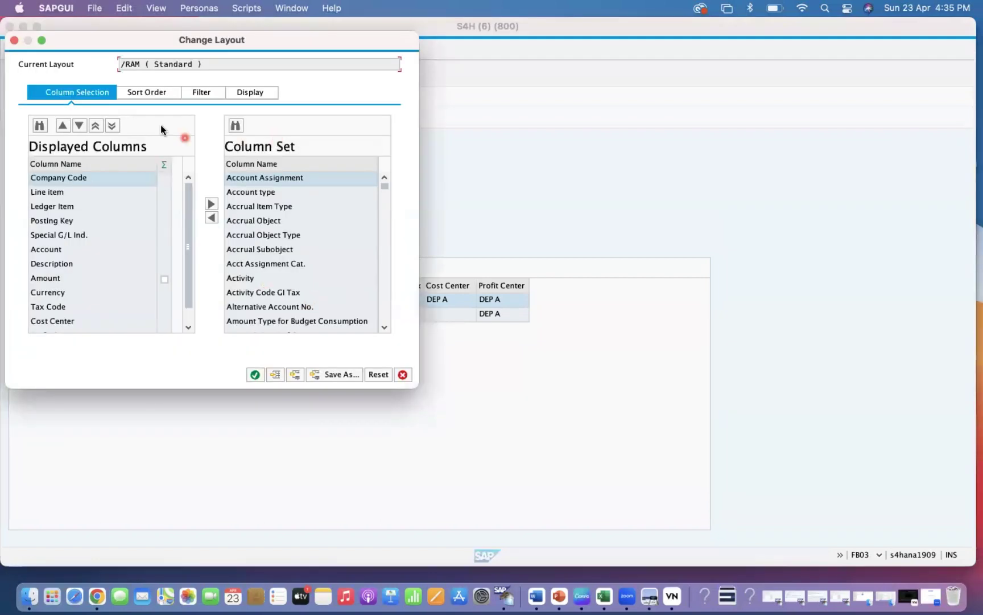
click(235, 128)
text(TRA)
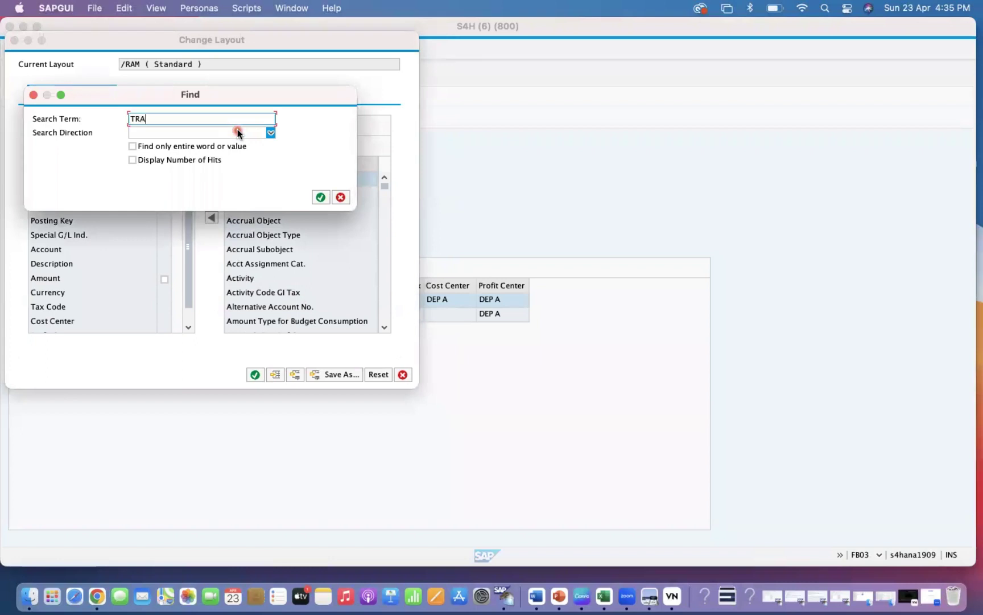
text(NSAC)
key(Return)
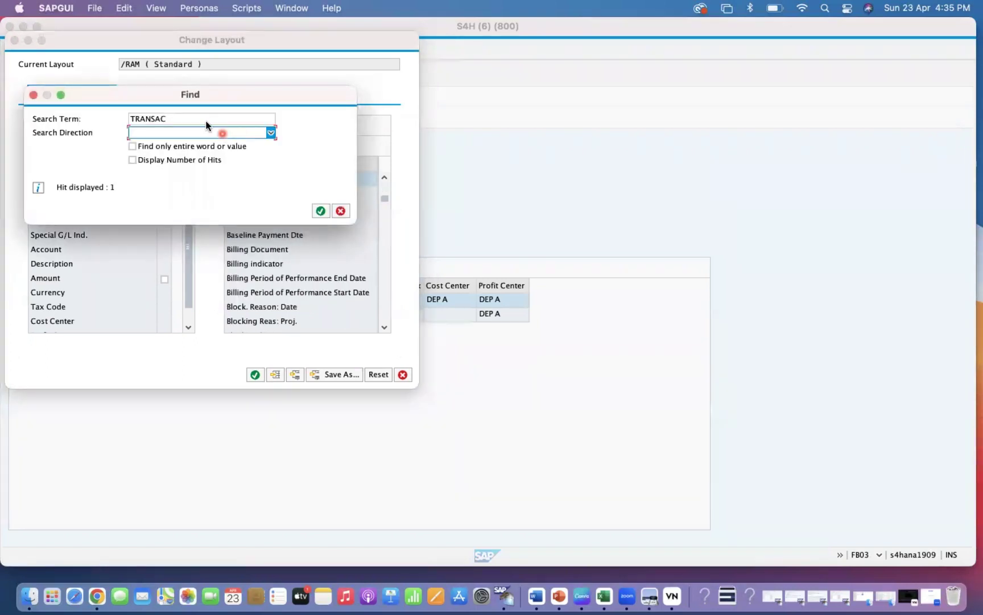
drag(225, 91, 200, 259)
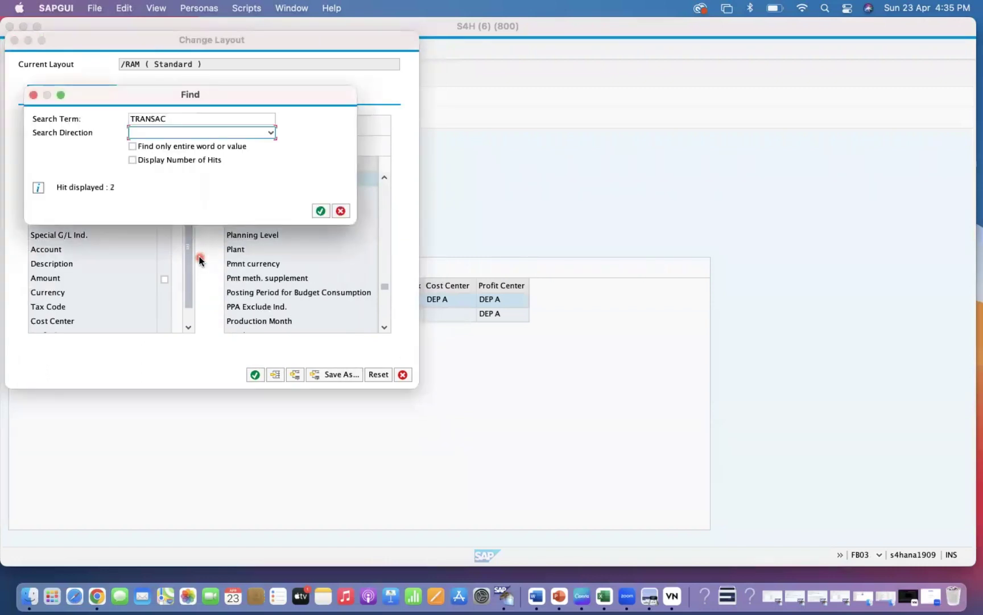
key(Return)
drag(268, 95, 259, 201)
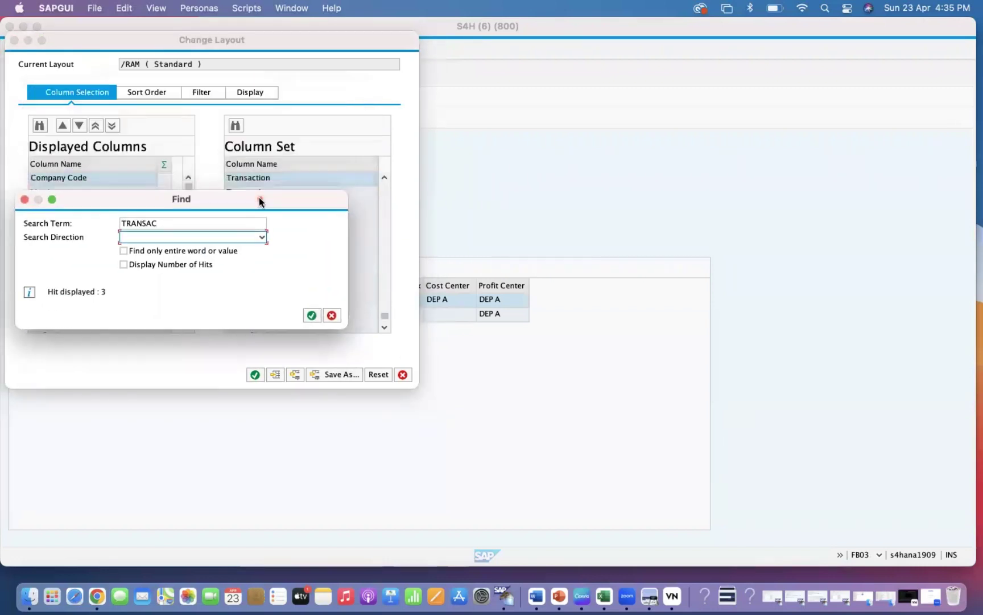
click(331, 314)
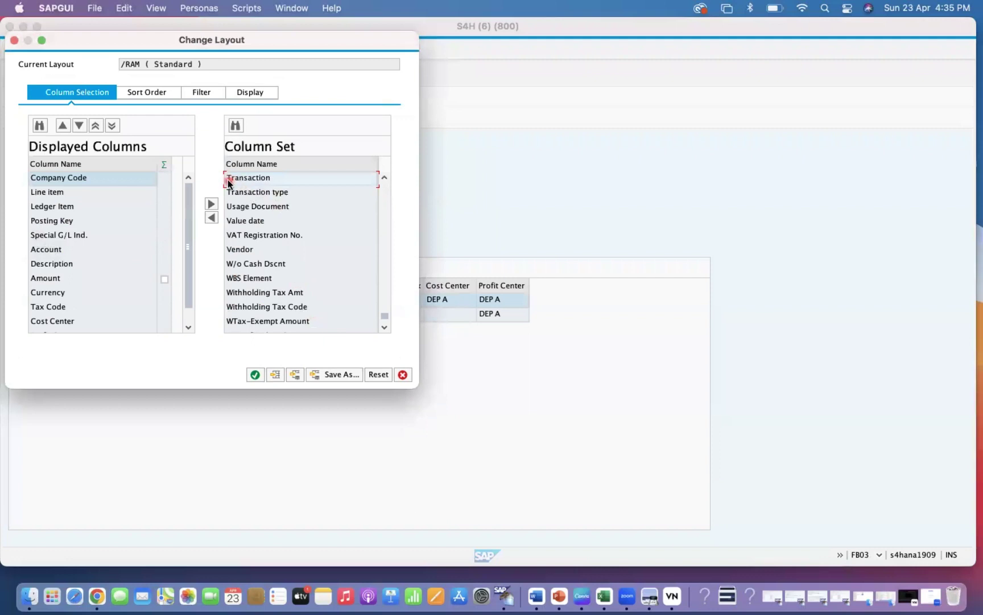
click(211, 218)
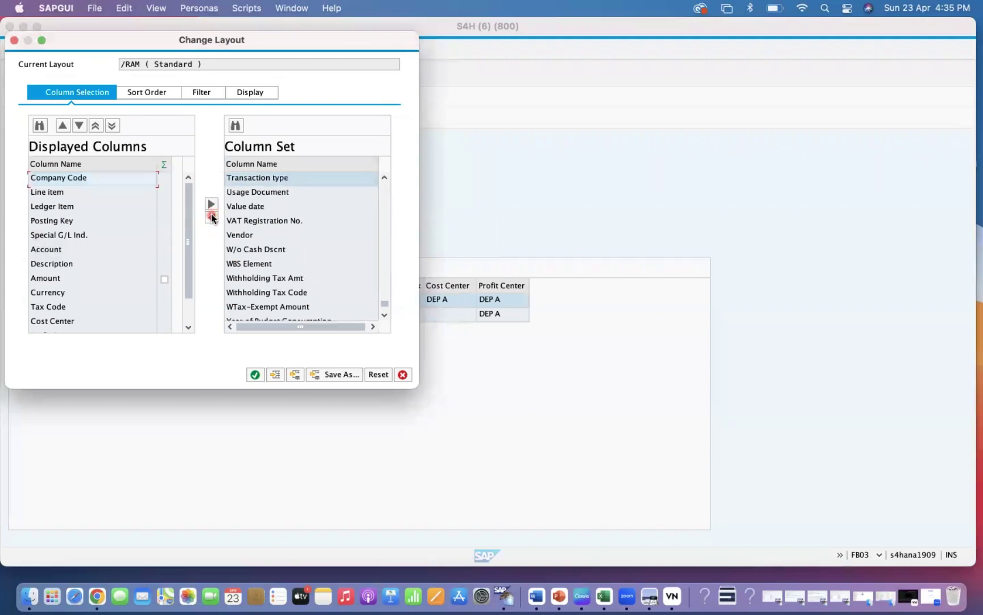
Apply the layout, widen the Transaction column to reveal KBS and WRX, then try a new session
click(255, 375)
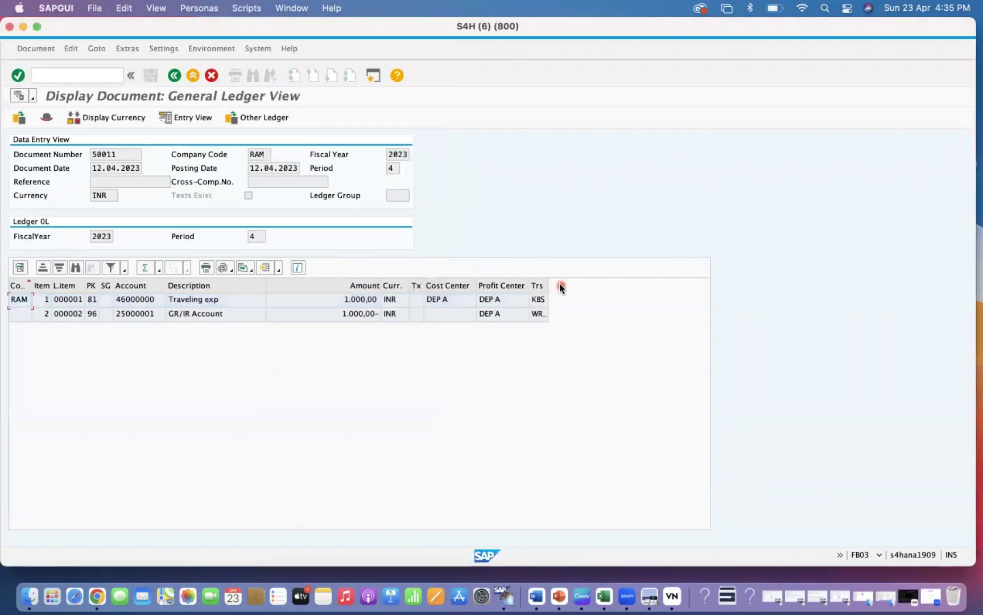
drag(549, 286, 628, 285)
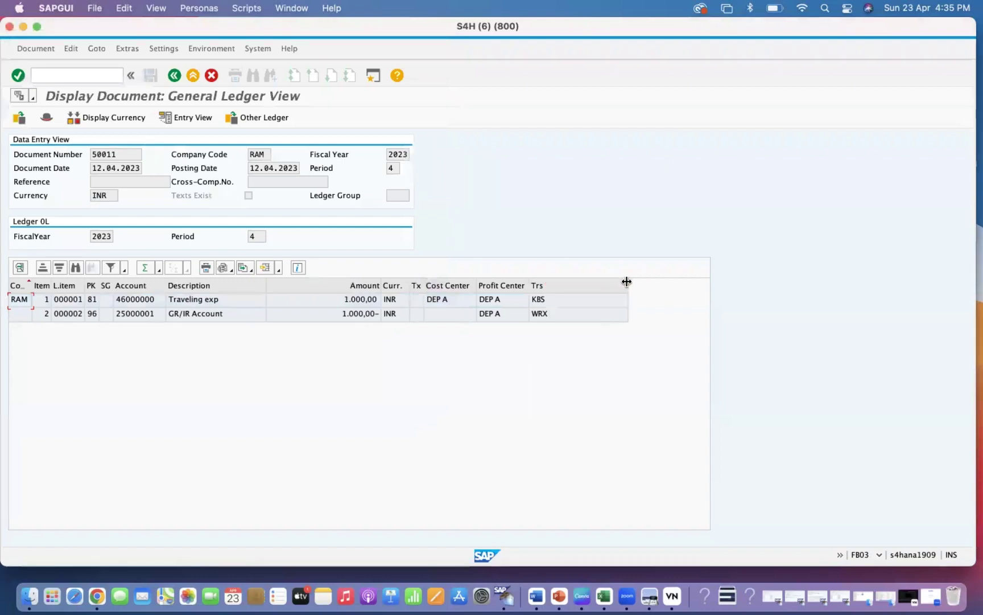
click(548, 301)
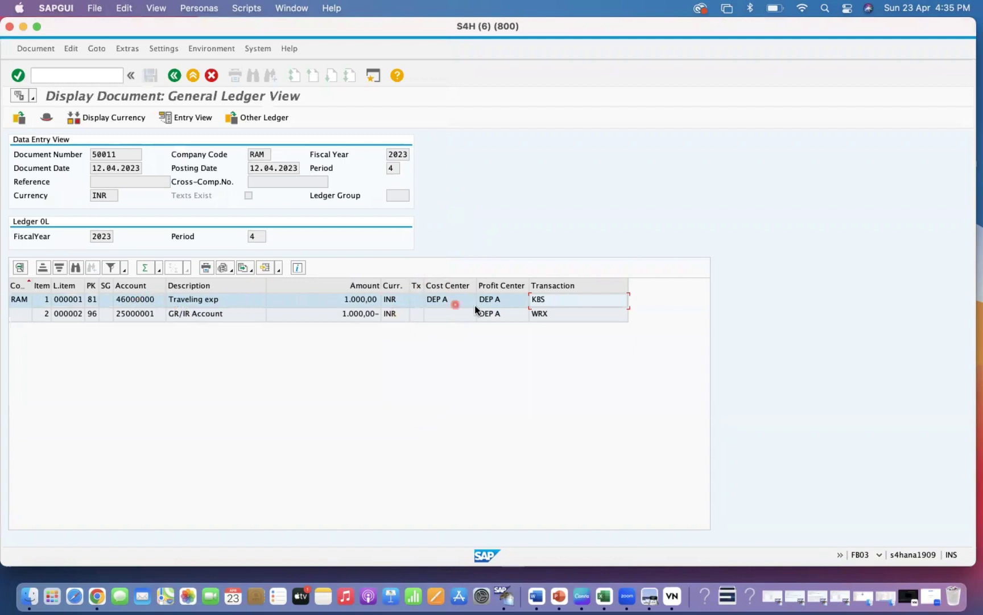
click(552, 315)
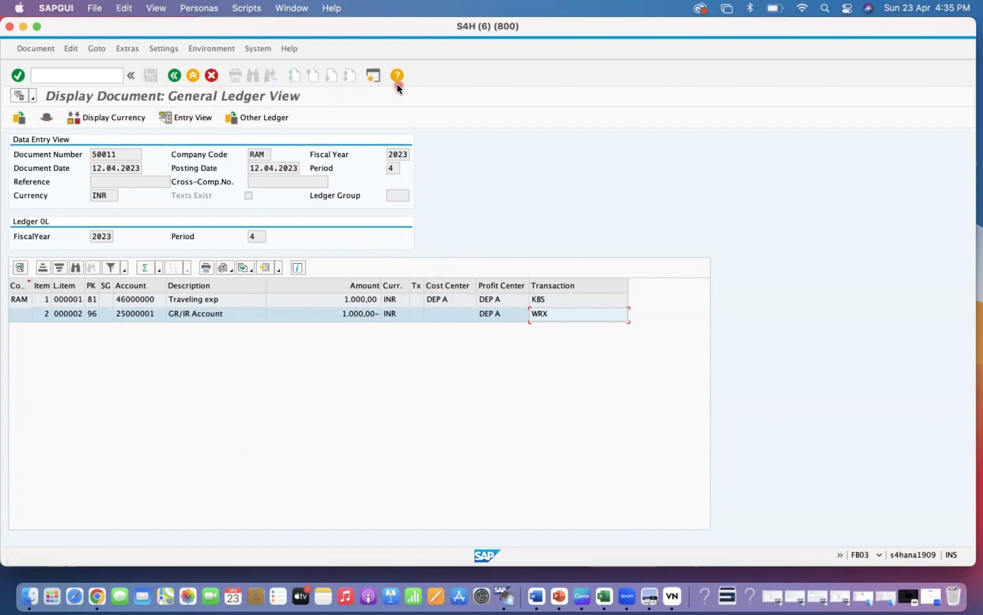
click(373, 78)
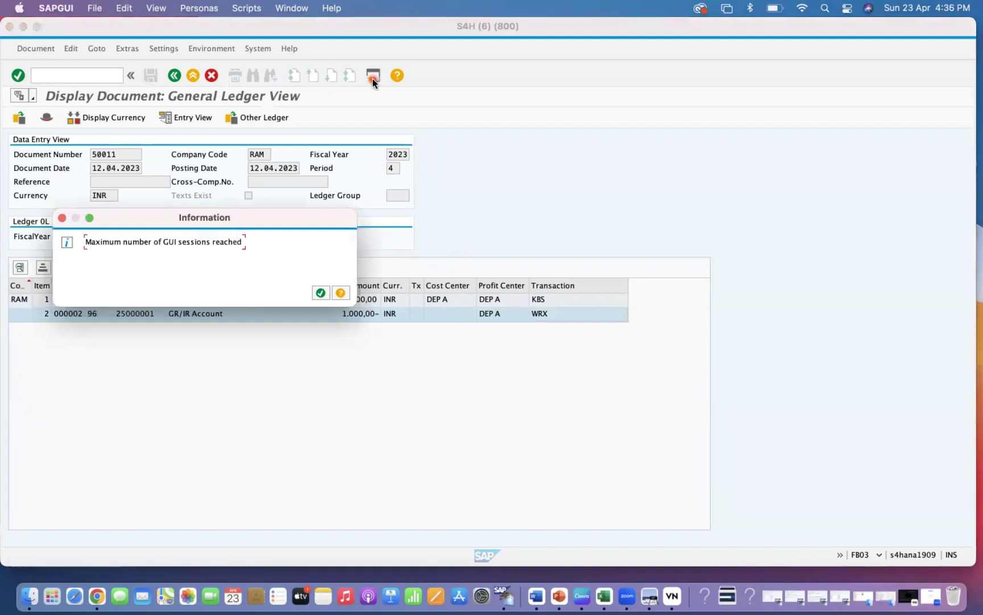
Dismiss the session-limit message and return to the ACDOCA criteria, selecting Reference doc. 1000270
key(Return)
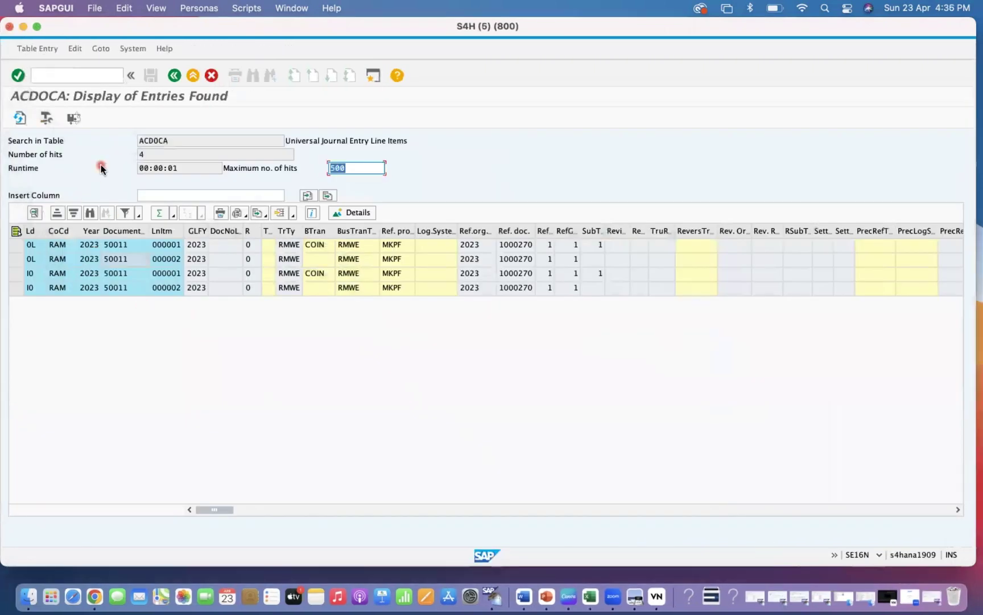
click(173, 76)
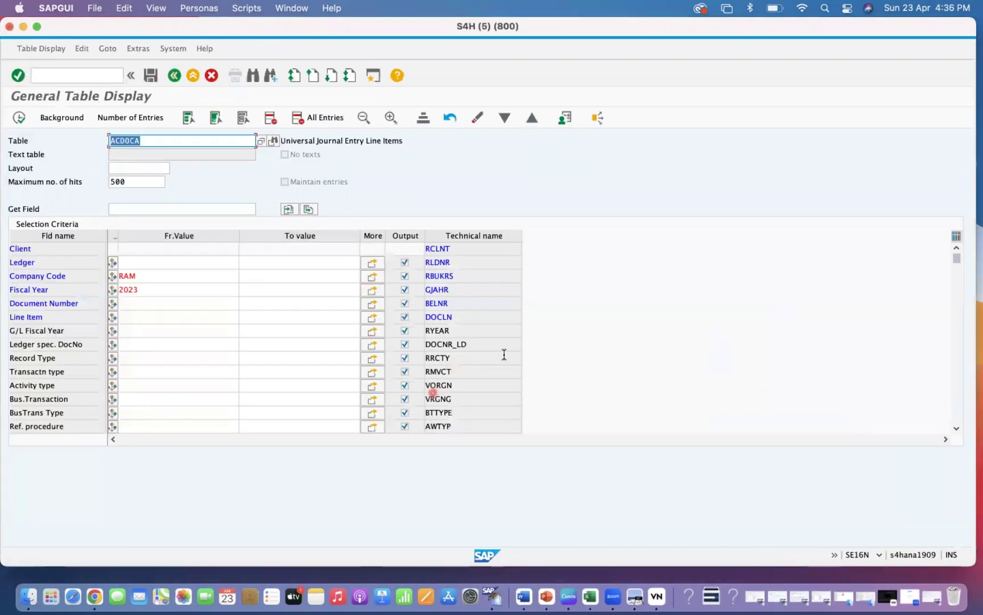
click(960, 367)
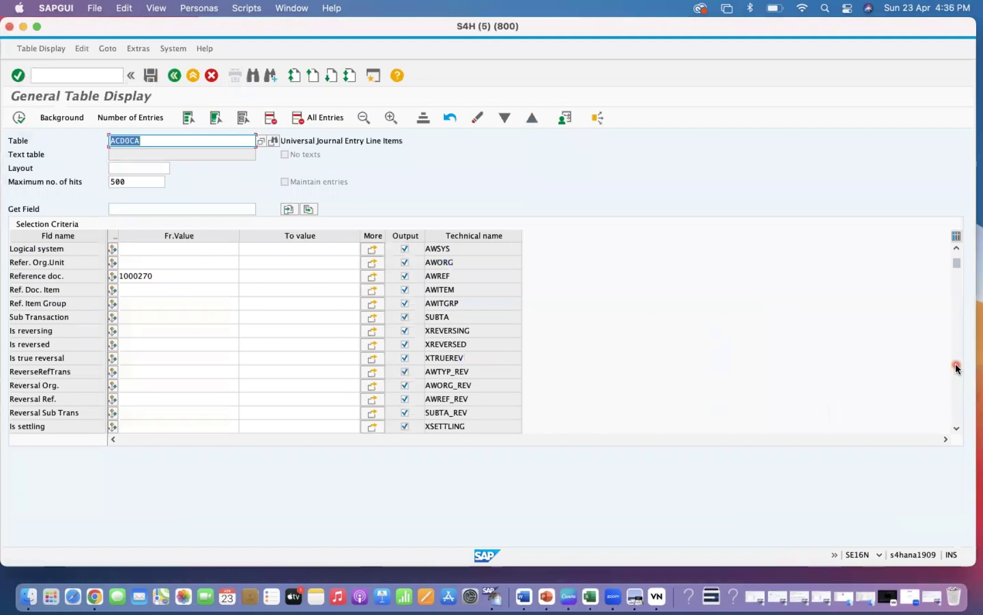
drag(161, 276, 115, 277)
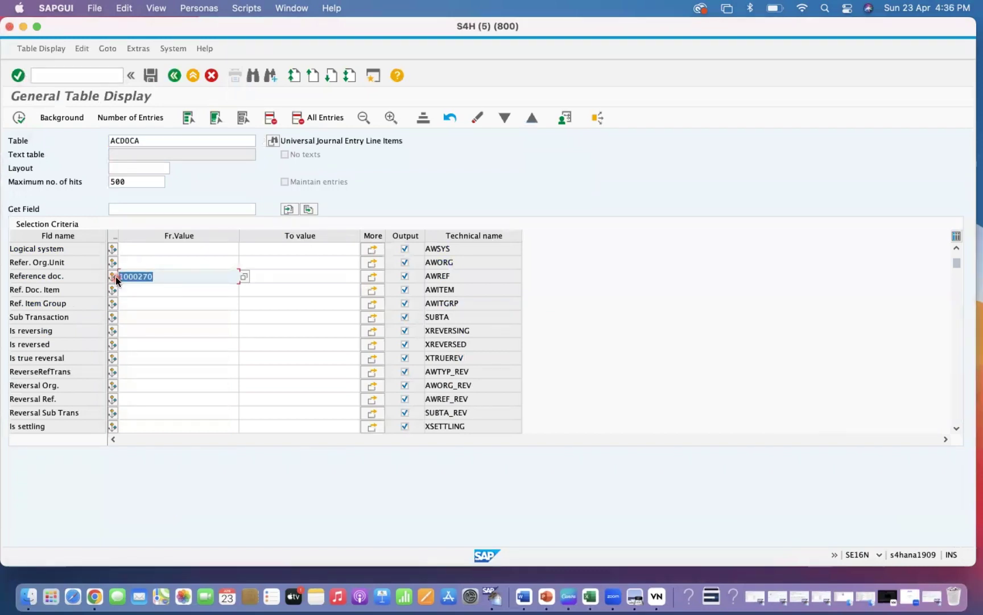
Display material document 1000270 in MIGO
click(72, 74)
text(/N)
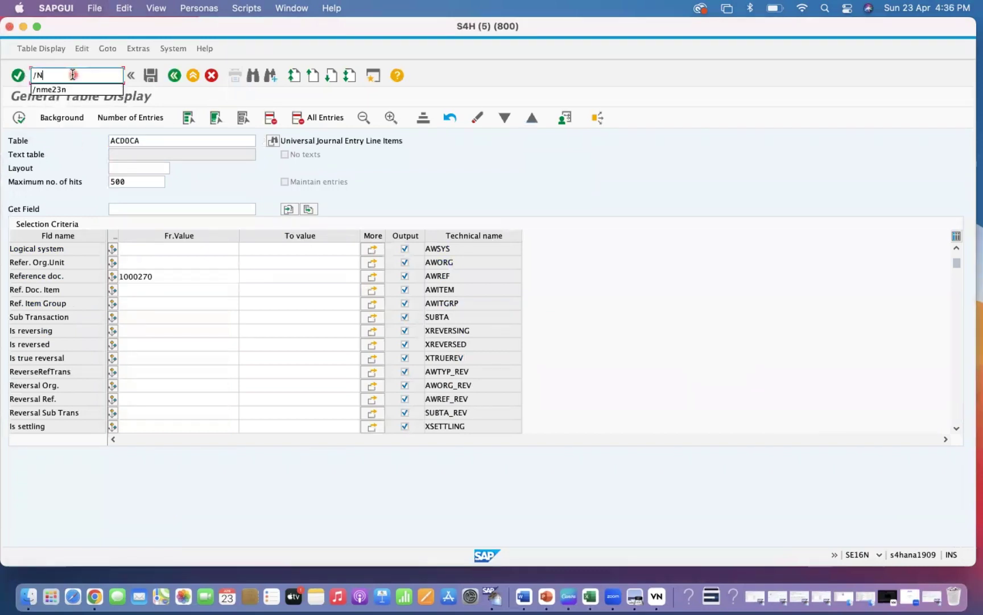
text(MIGO)
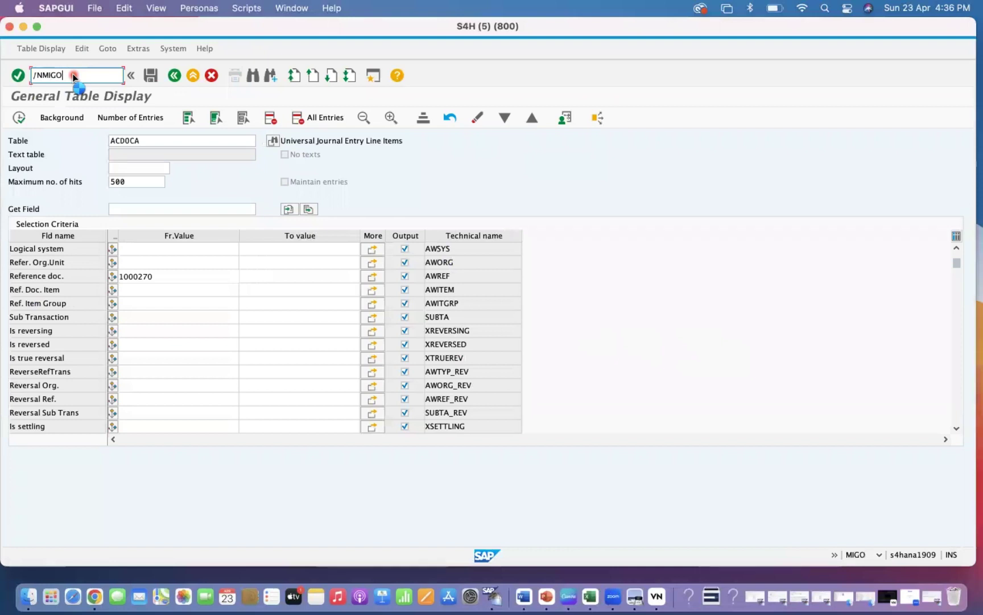
key(Return)
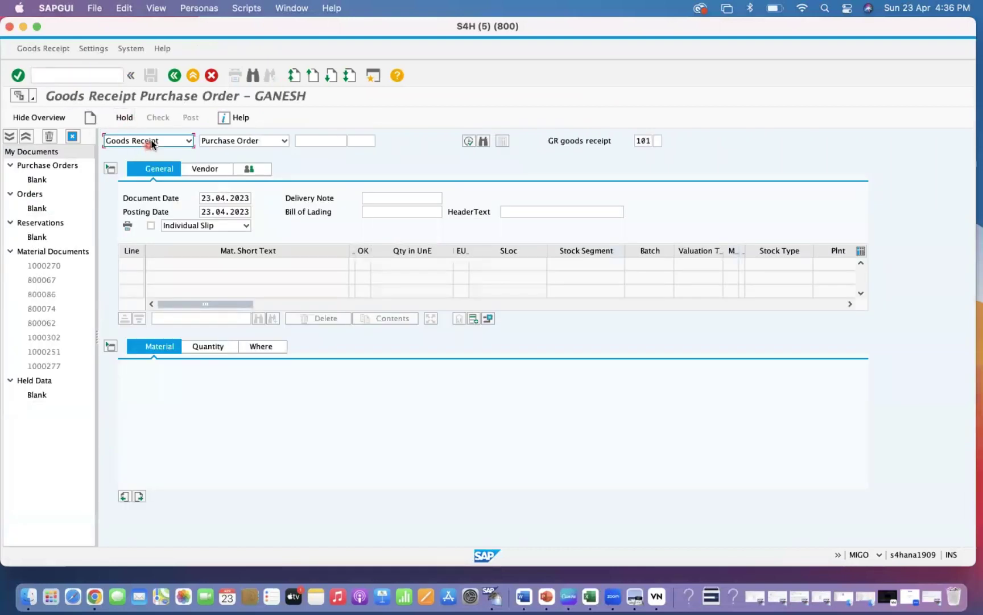
click(147, 142)
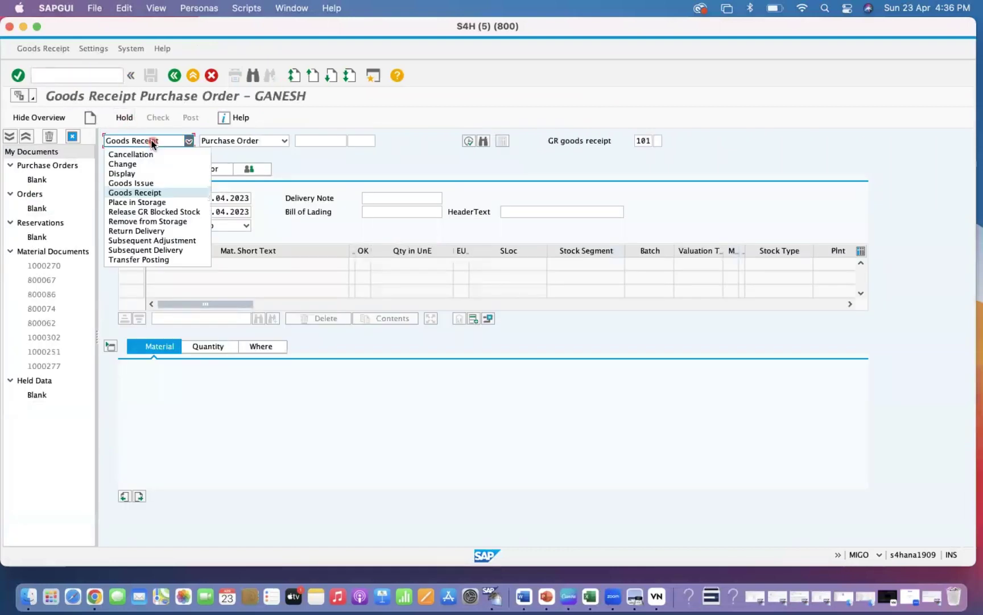
click(141, 174)
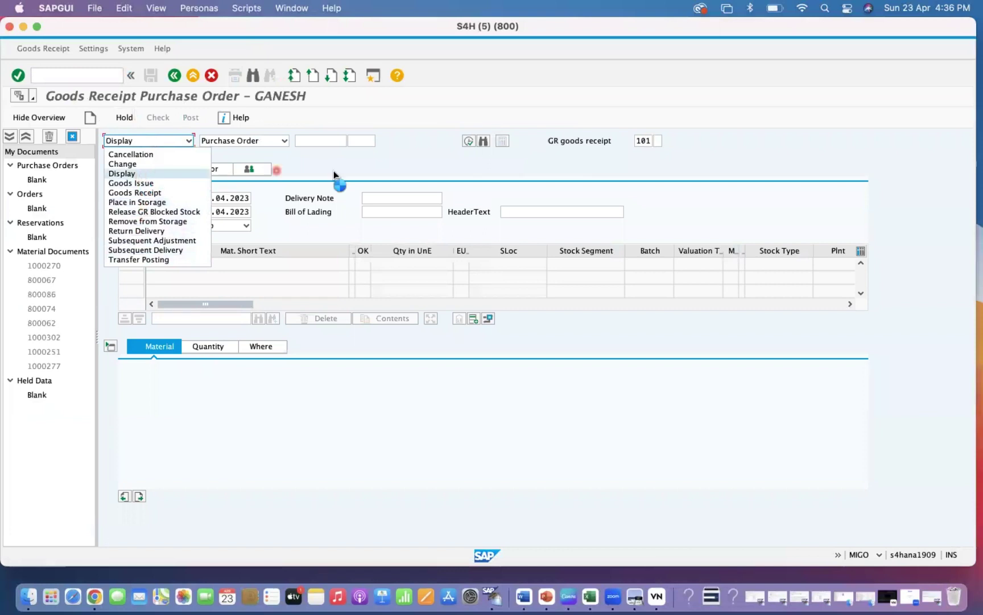
click(324, 143)
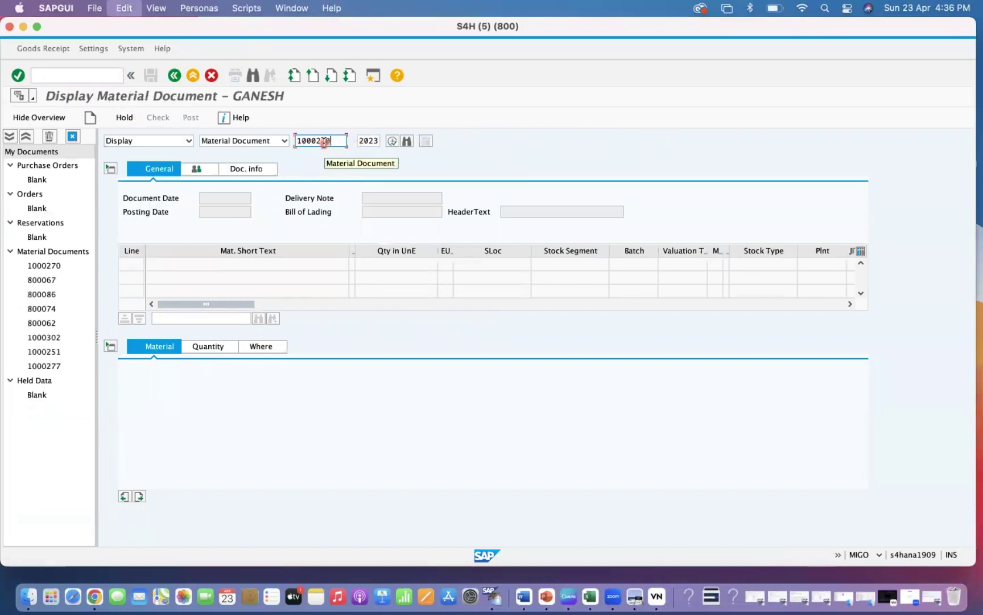
click(389, 146)
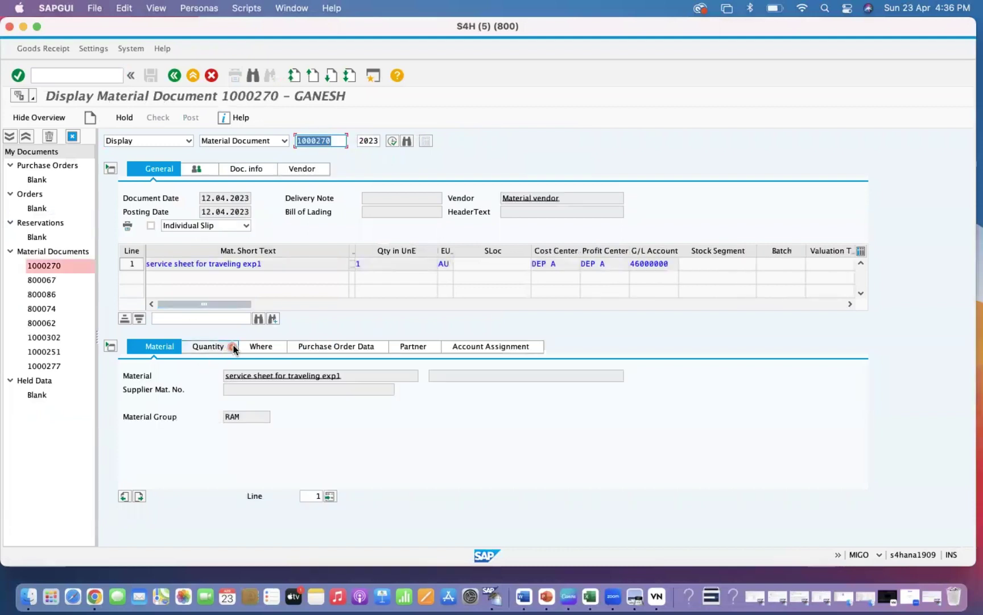
click(214, 347)
click(338, 345)
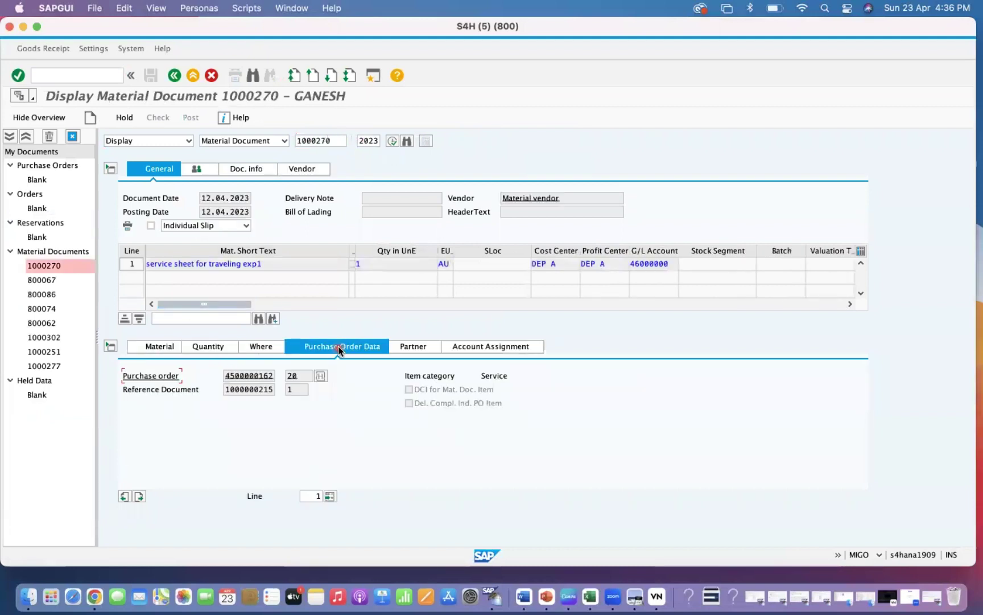
click(253, 377)
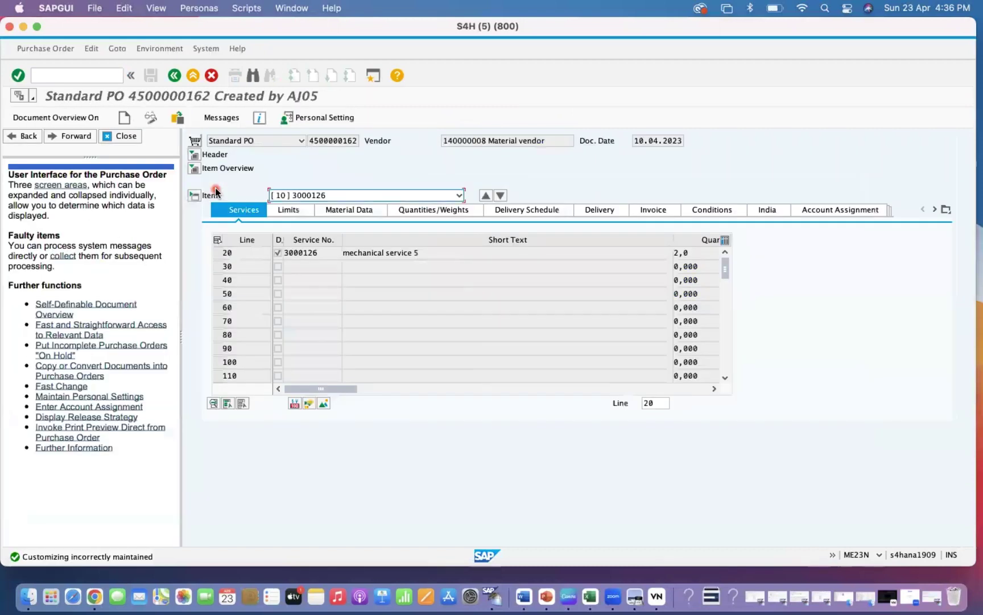
click(126, 136)
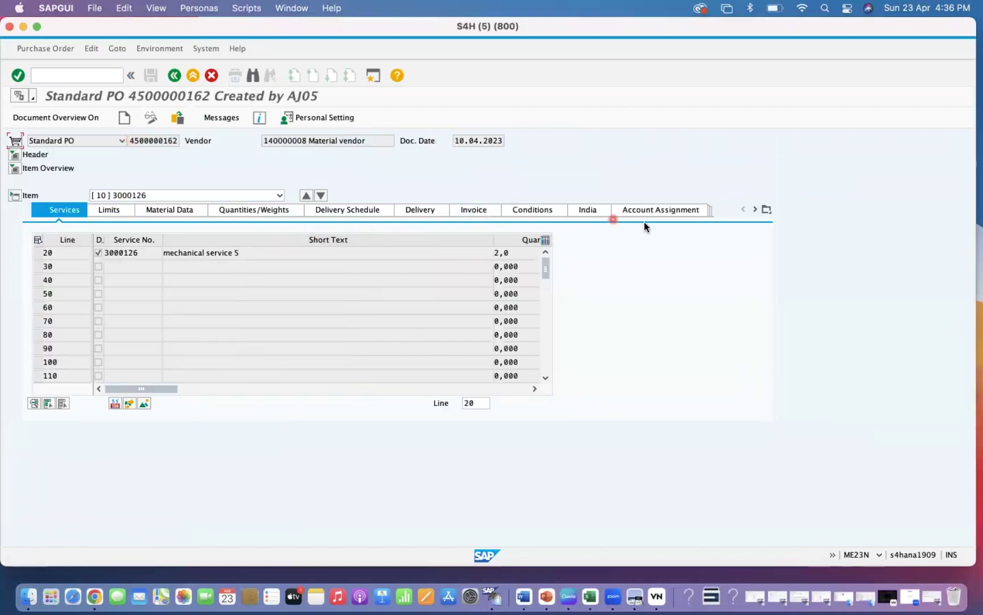
click(767, 210)
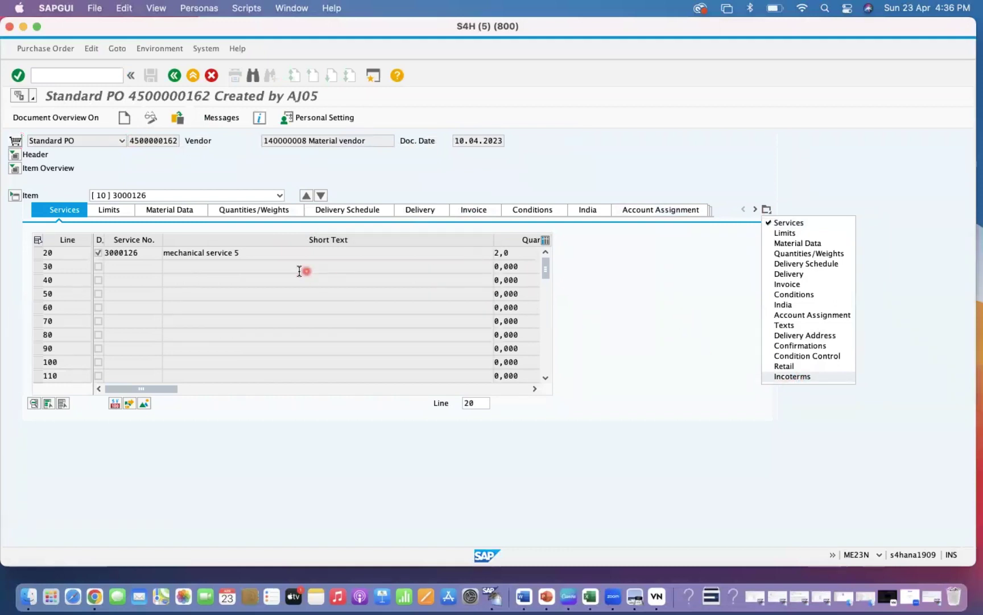
click(321, 195)
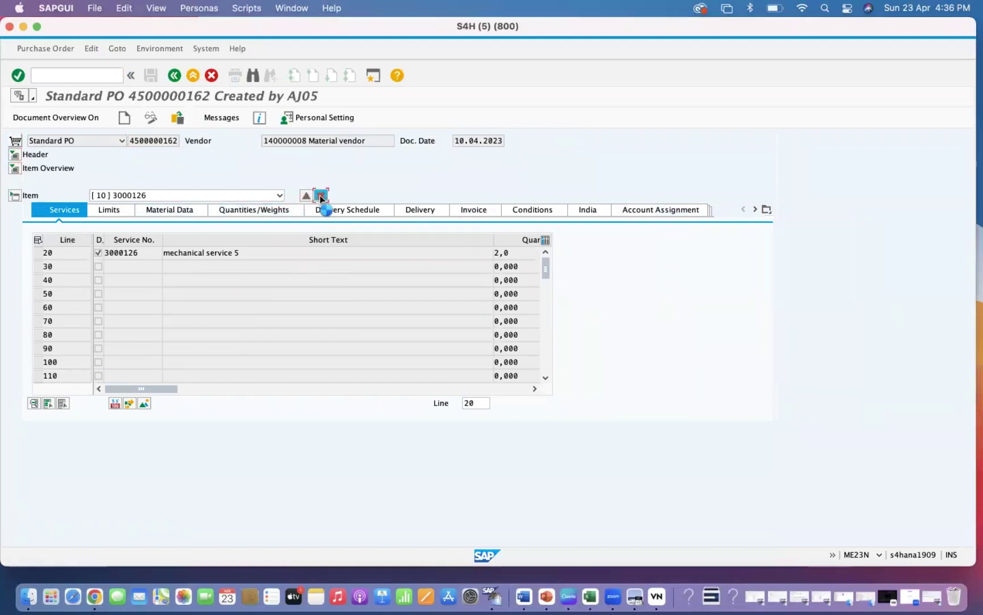
click(767, 210)
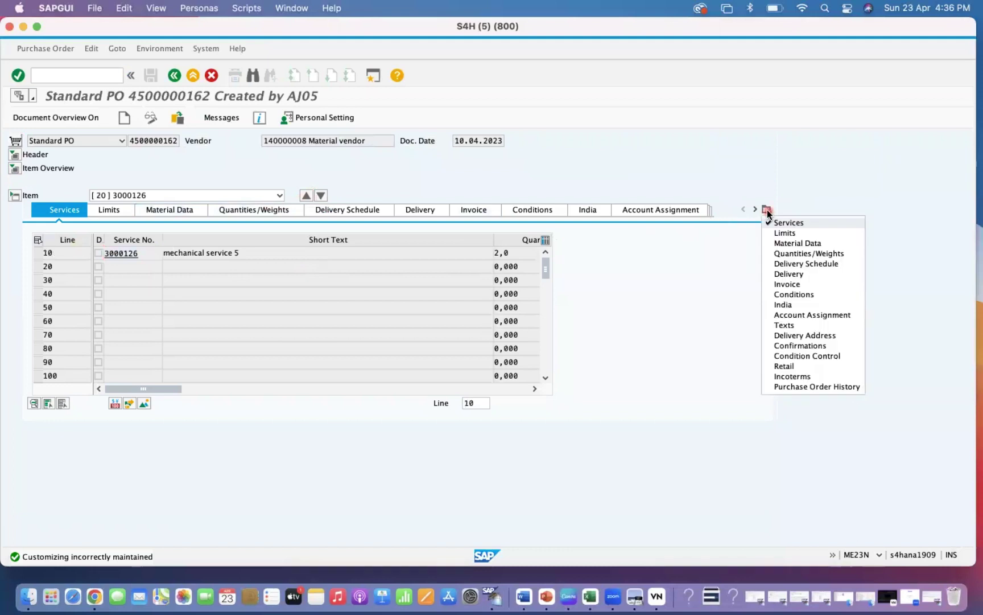
click(799, 386)
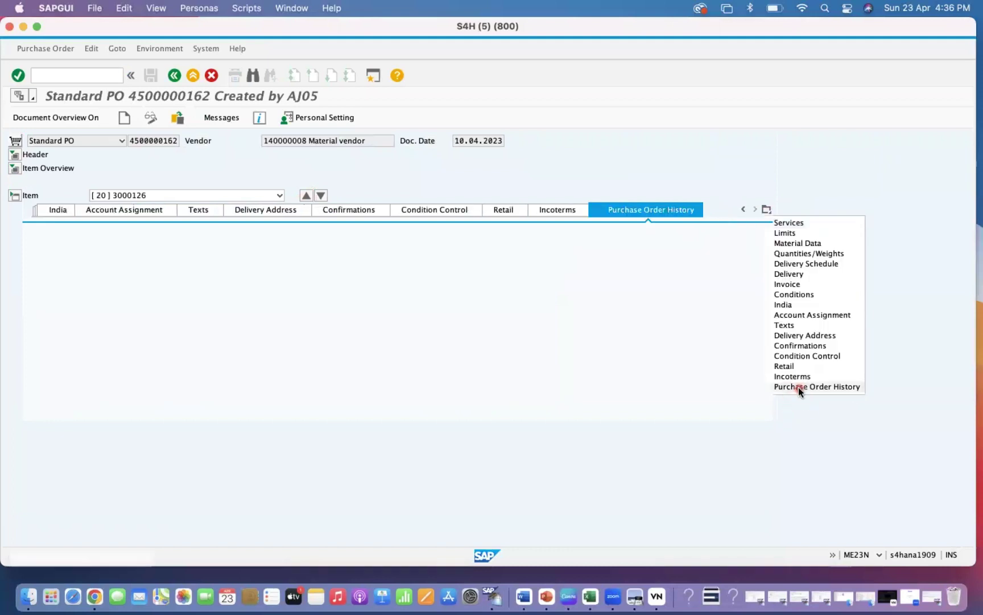